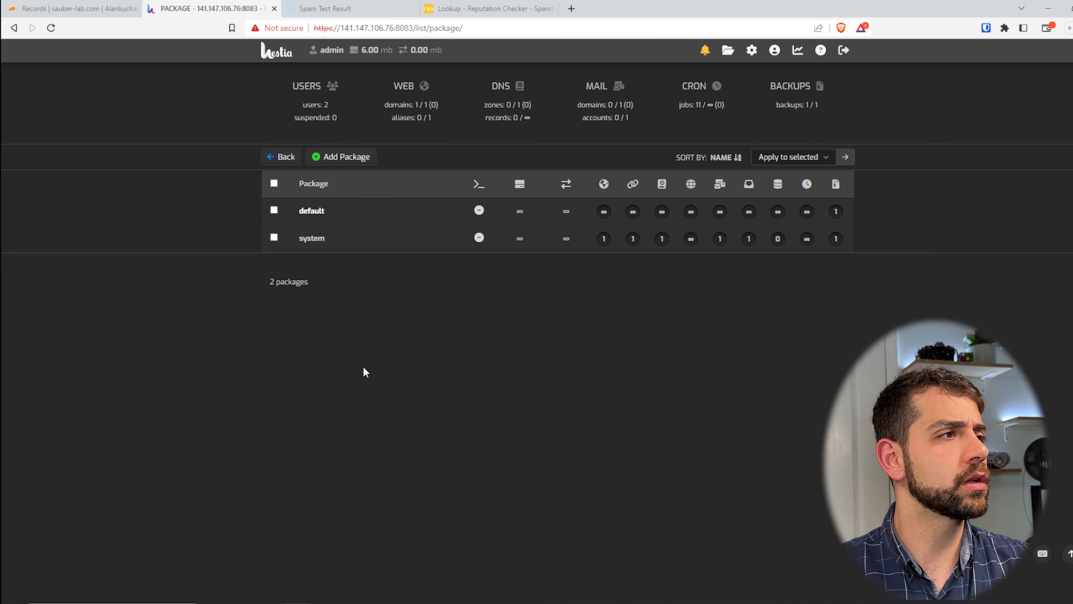
Start a new package named "user" and set its quota to 50 MB
click(337, 165)
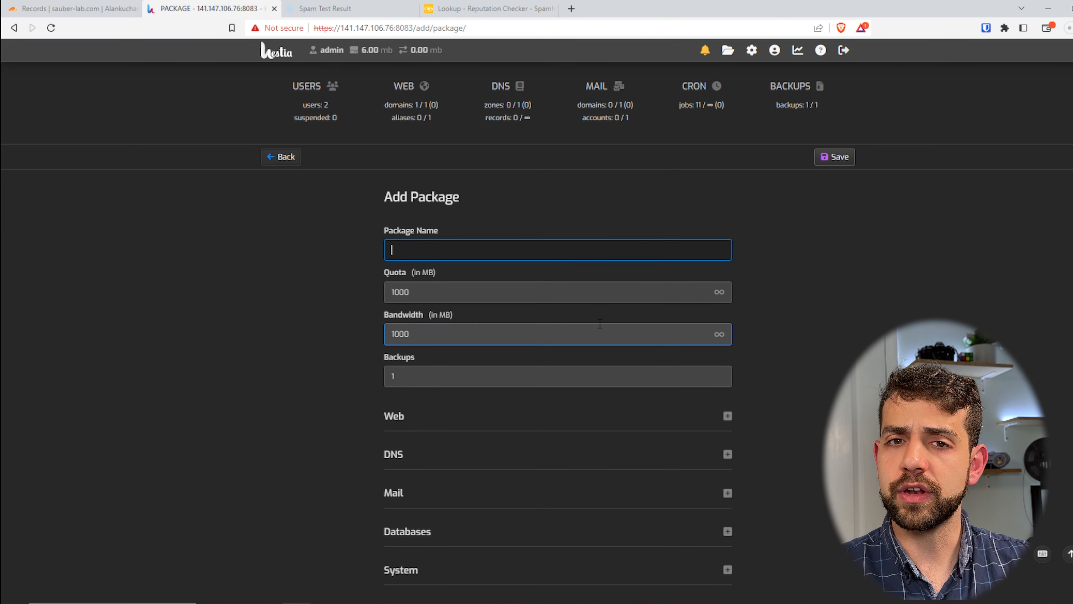
text(user)
drag(412, 293, 399, 292)
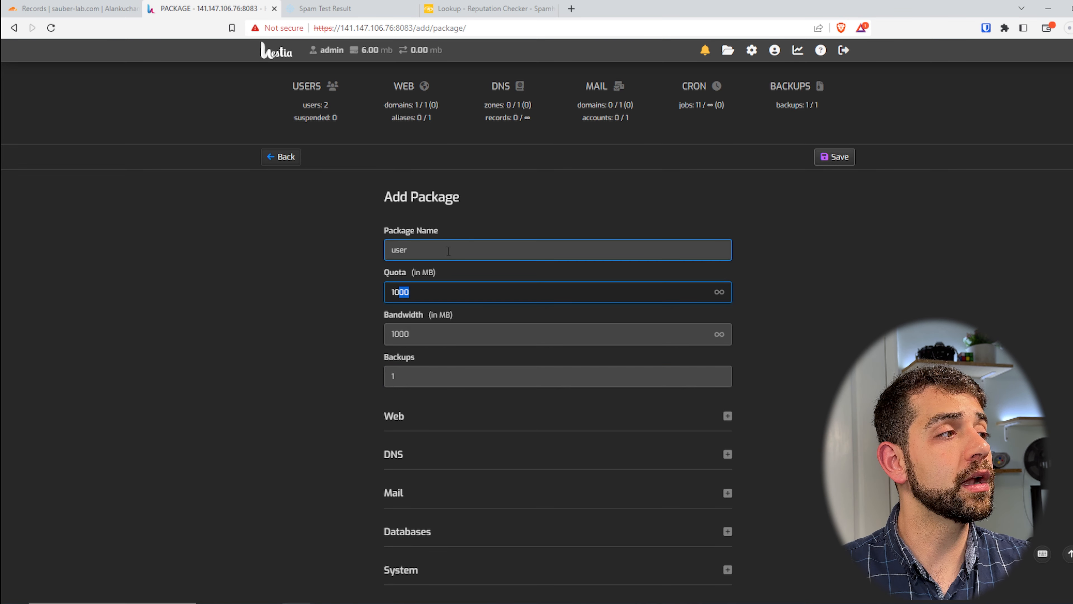
key(BackSpace)
key(BackSpace)
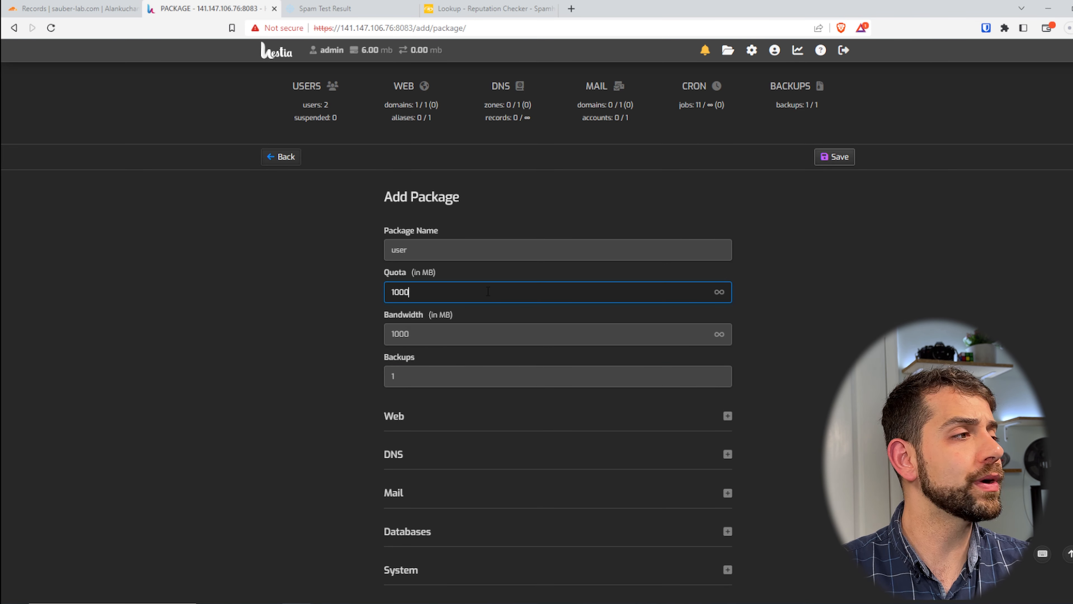
text(50)
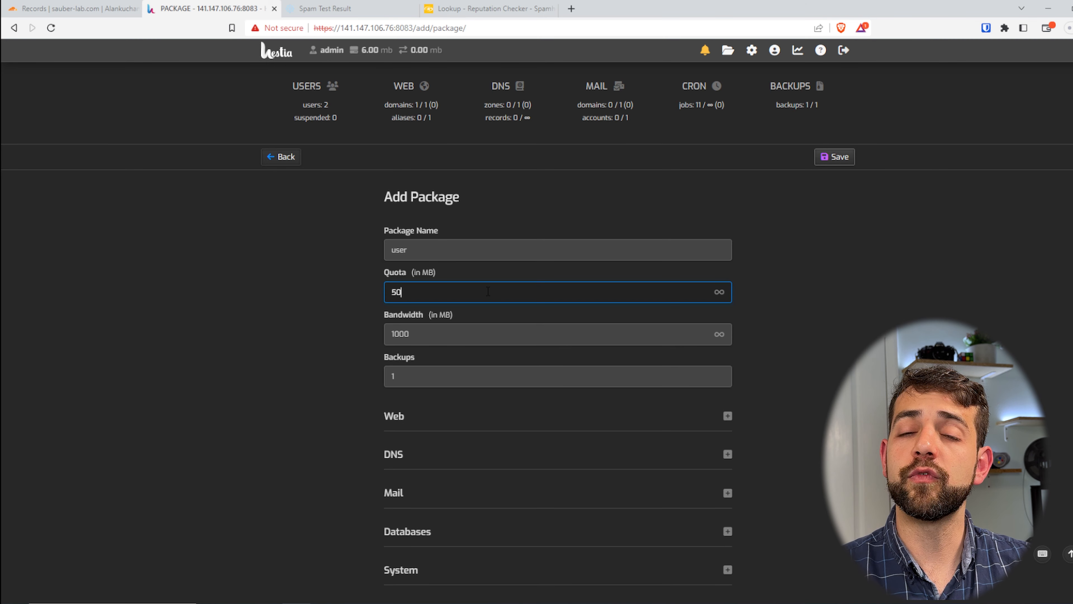
Set the new package's bandwidth limit to 50 MB
click(444, 340)
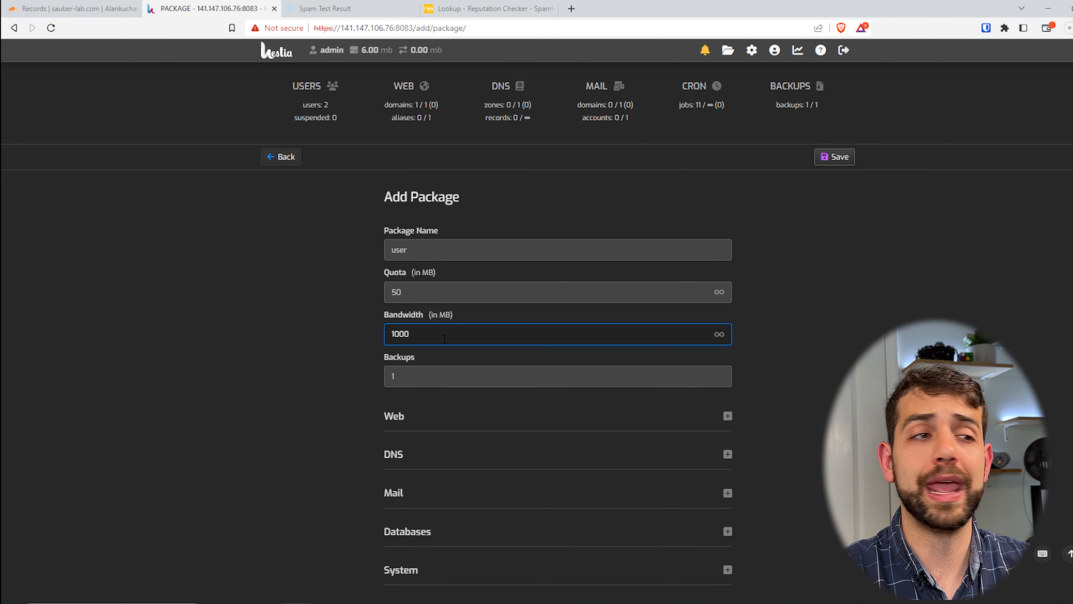
key(BackSpace)
key(BackSpace)
key(BackSpace)
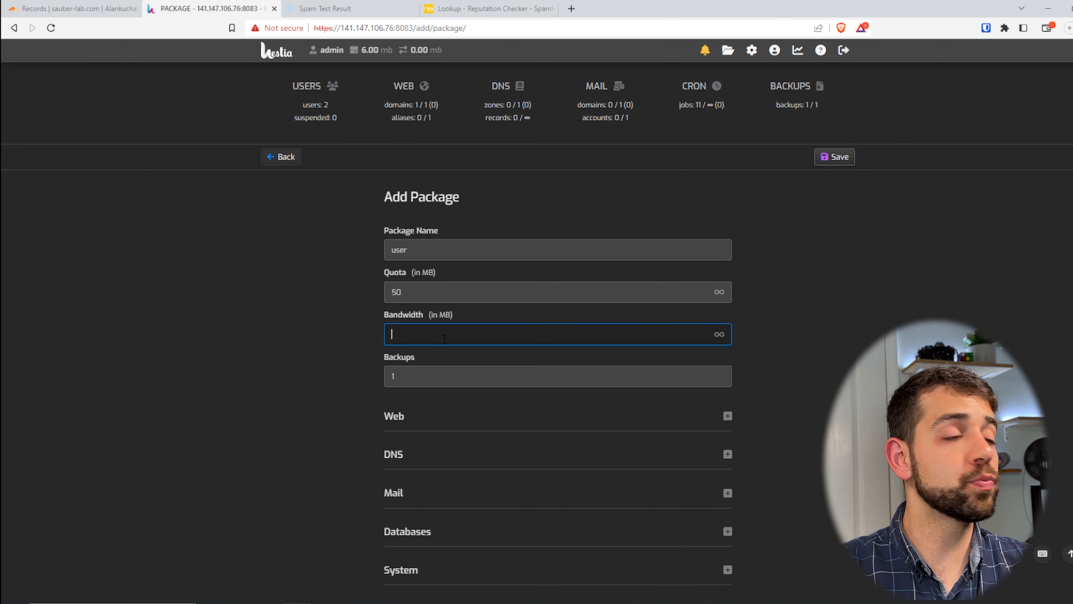
text(50)
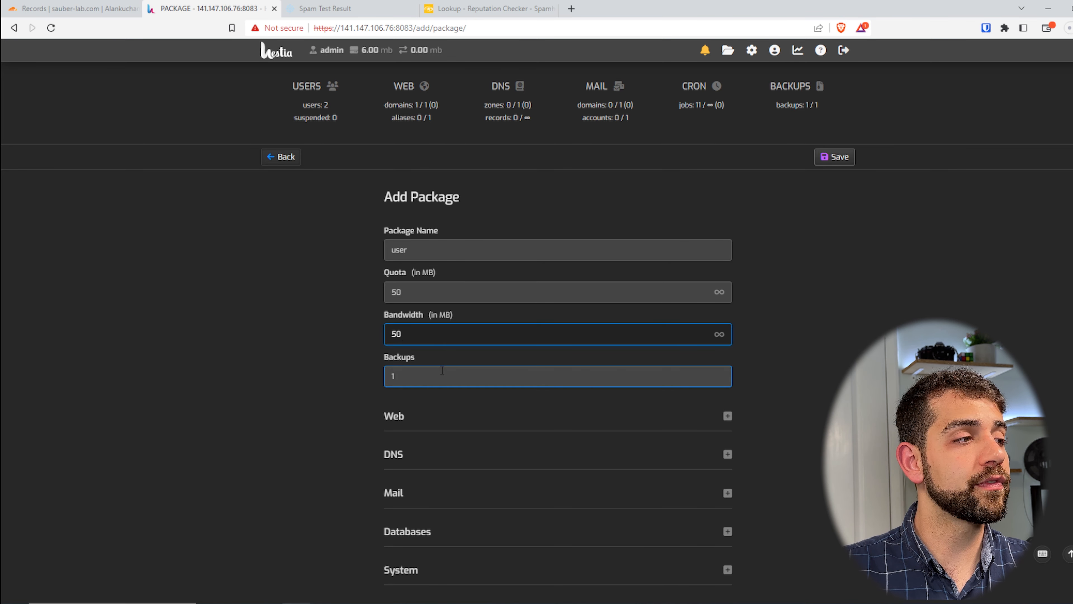
Examine the new package's web limits and its Apache2, PHP-FPM and Nginx template options, and leave the form without saving
click(729, 416)
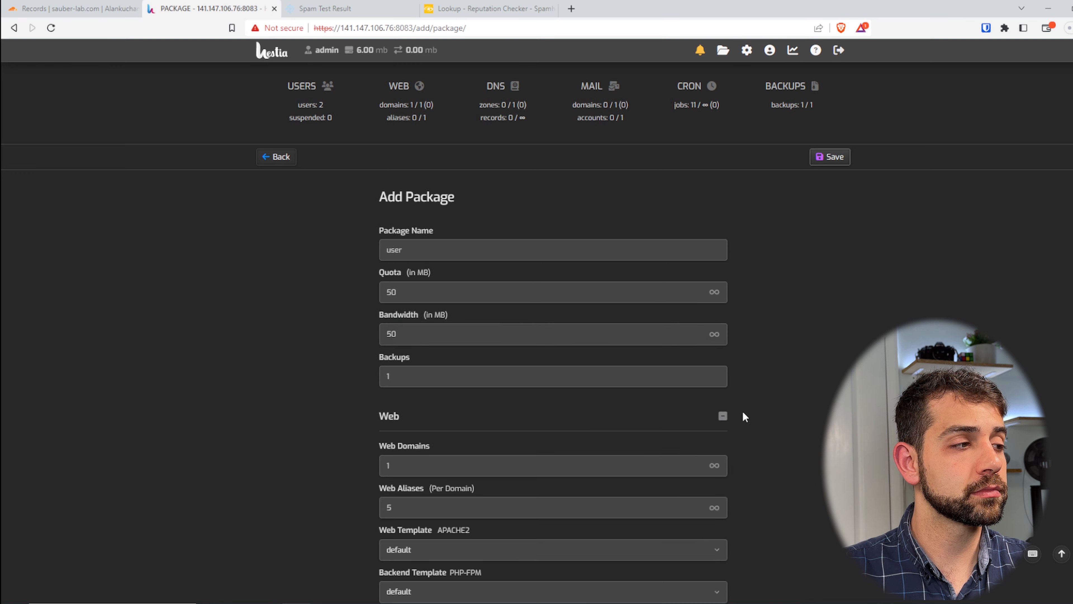
scroll(743, 411, down, 4)
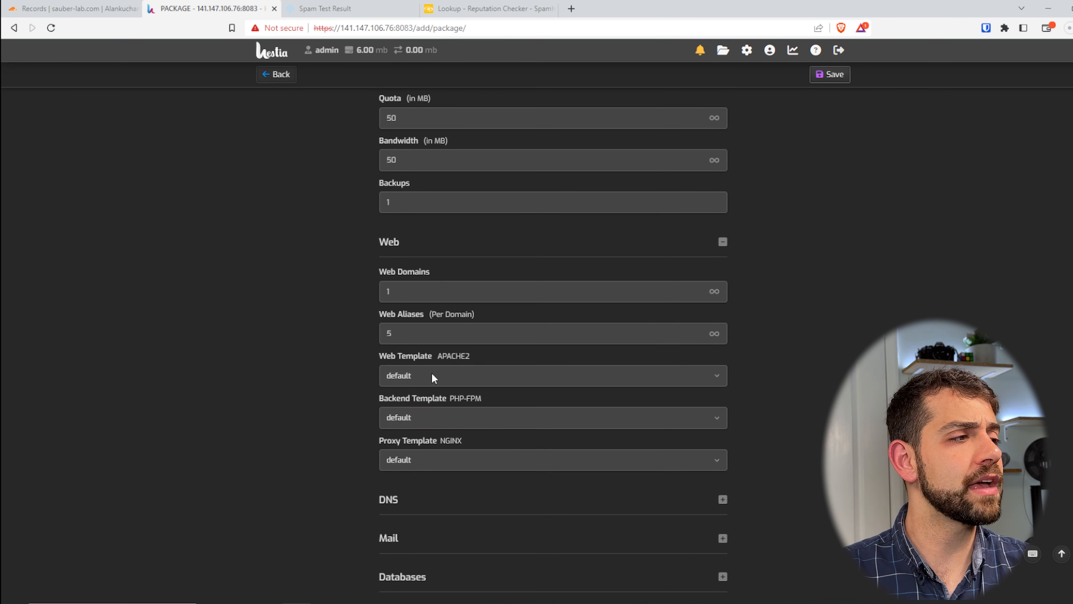
click(489, 382)
click(489, 382)
click(468, 418)
click(310, 467)
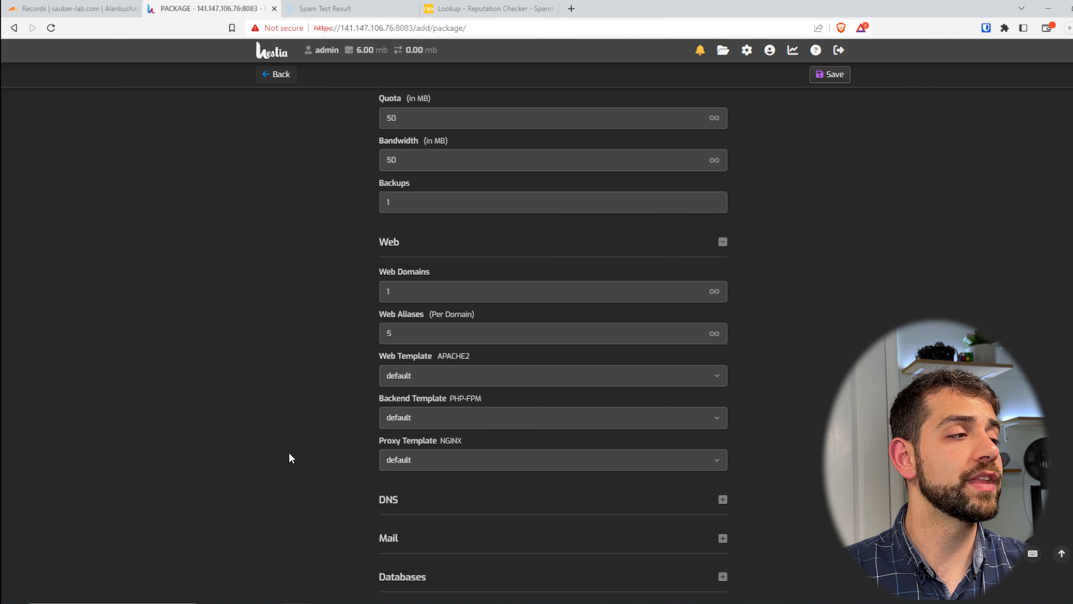
click(460, 462)
click(439, 458)
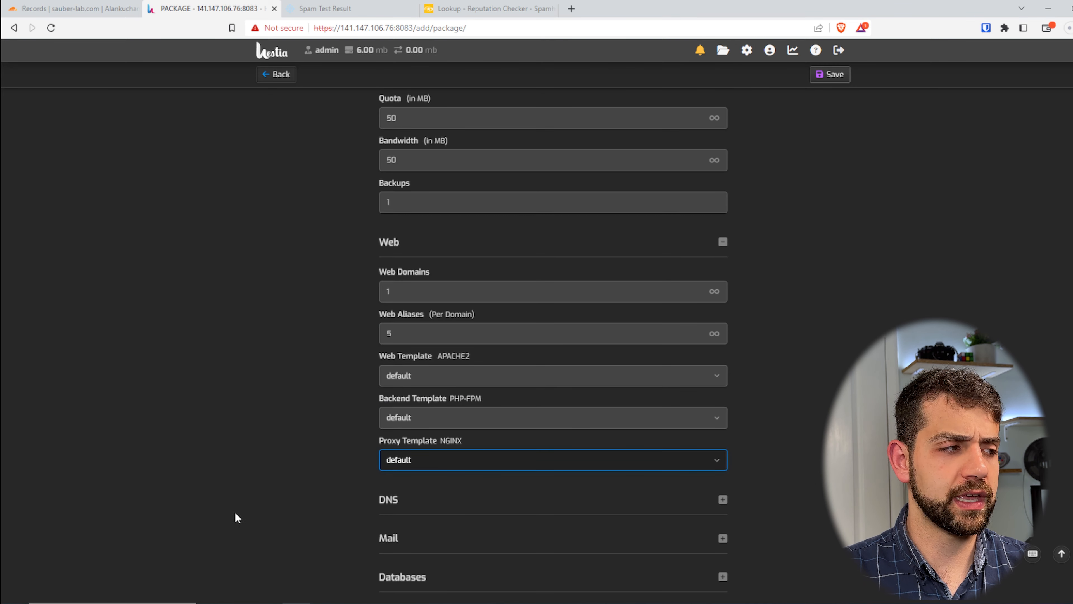
scroll(326, 407, up, 4)
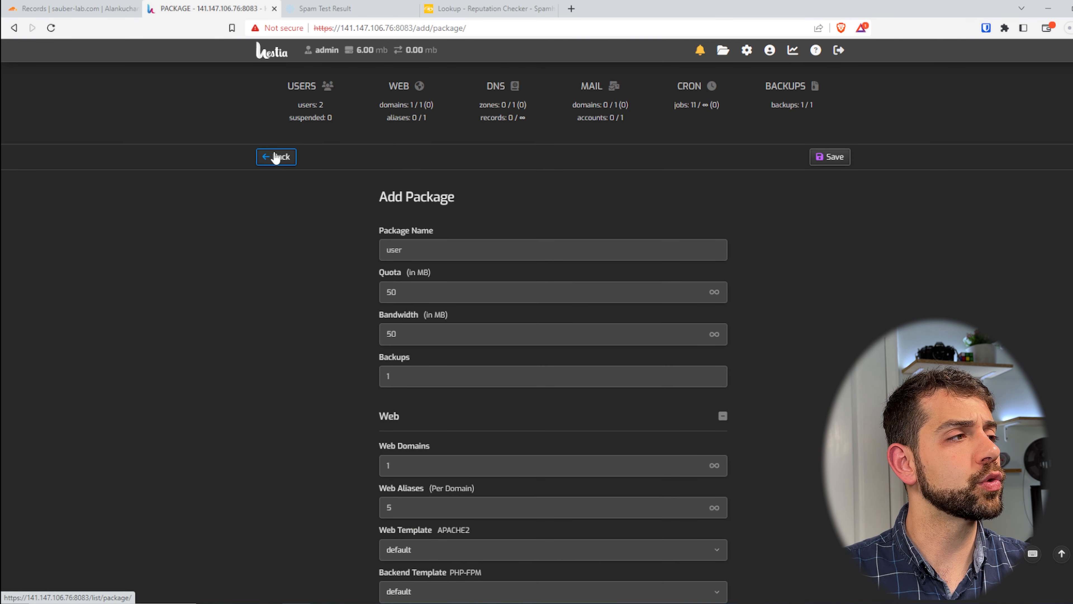
click(276, 157)
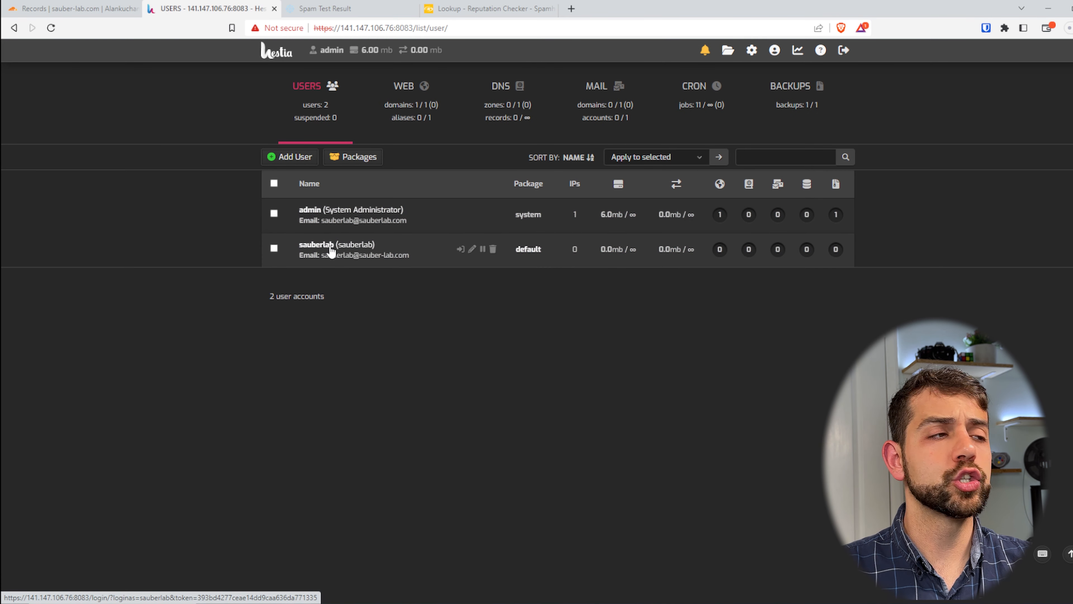
Log in as the sauberlab user, check its mail domains and return to its web domains
click(328, 253)
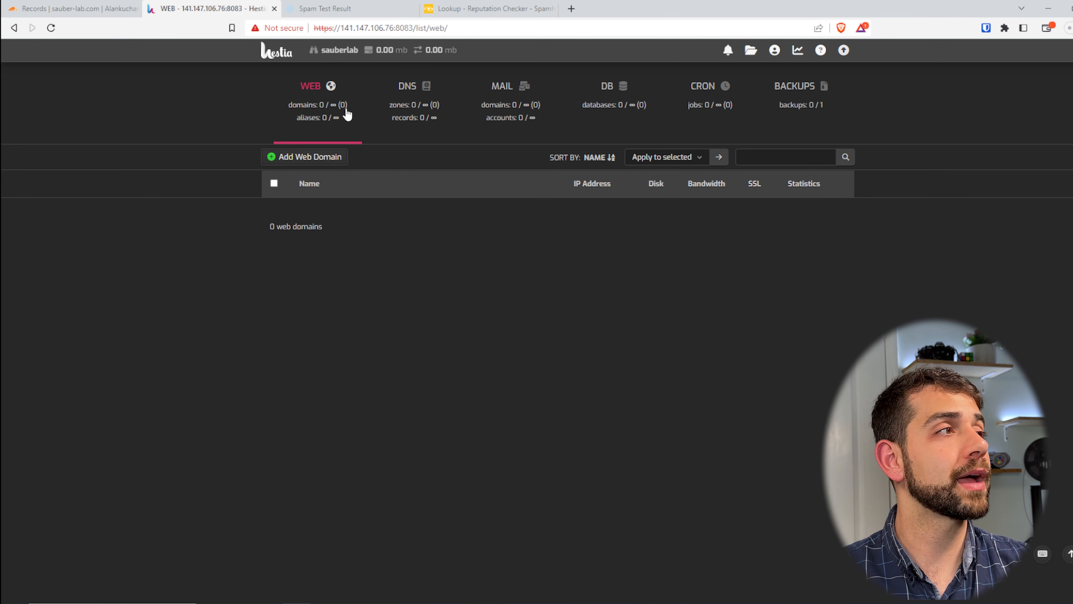
click(513, 119)
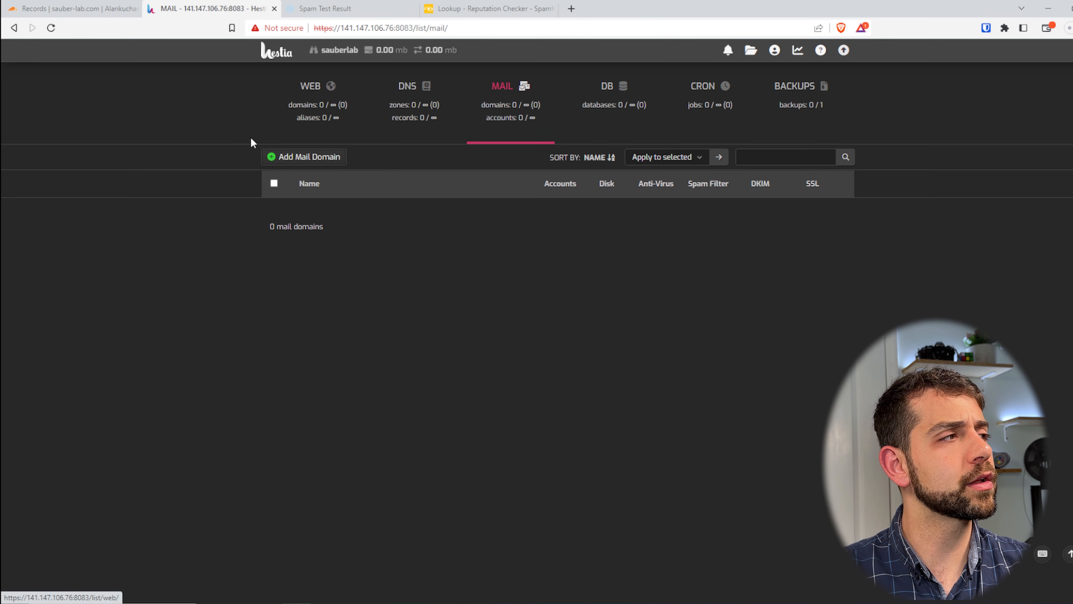
click(326, 106)
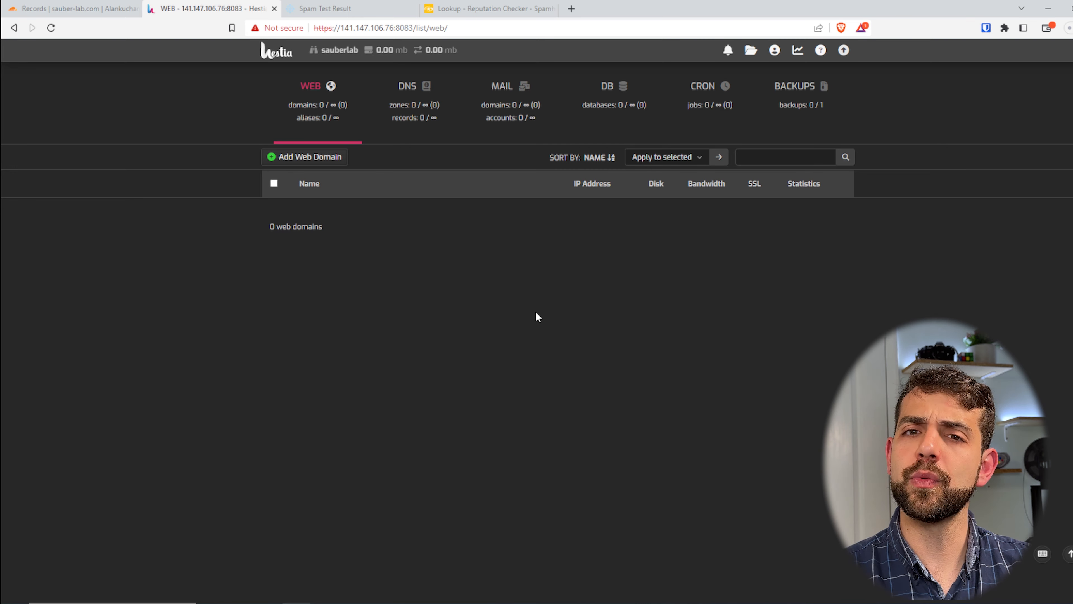
Add the web domain sauber-lab.com with a DNS zone and mail enabled, and save it
click(297, 158)
click(421, 241)
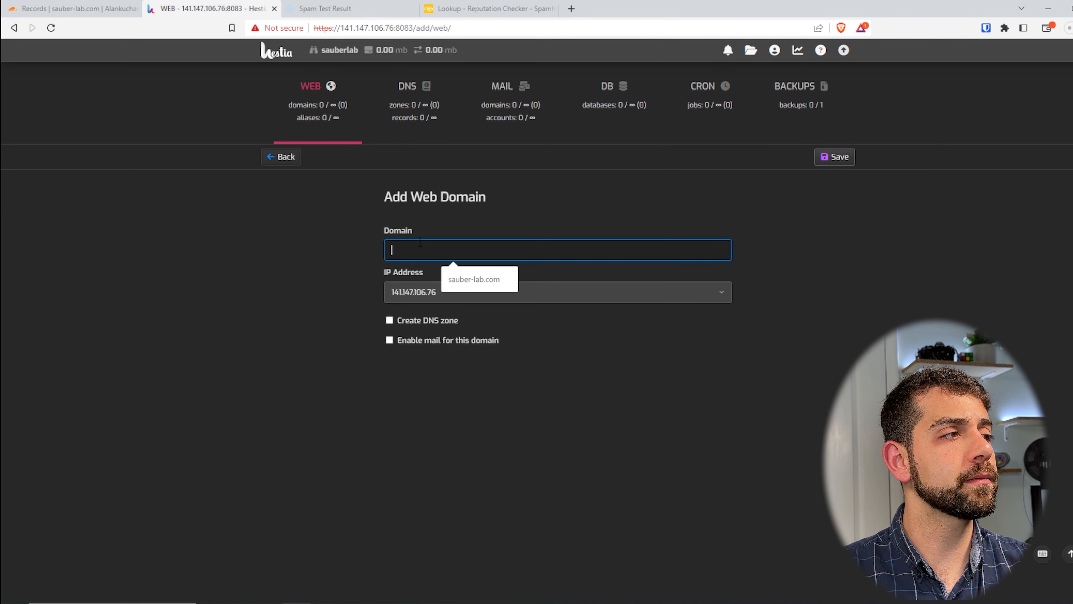
click(461, 281)
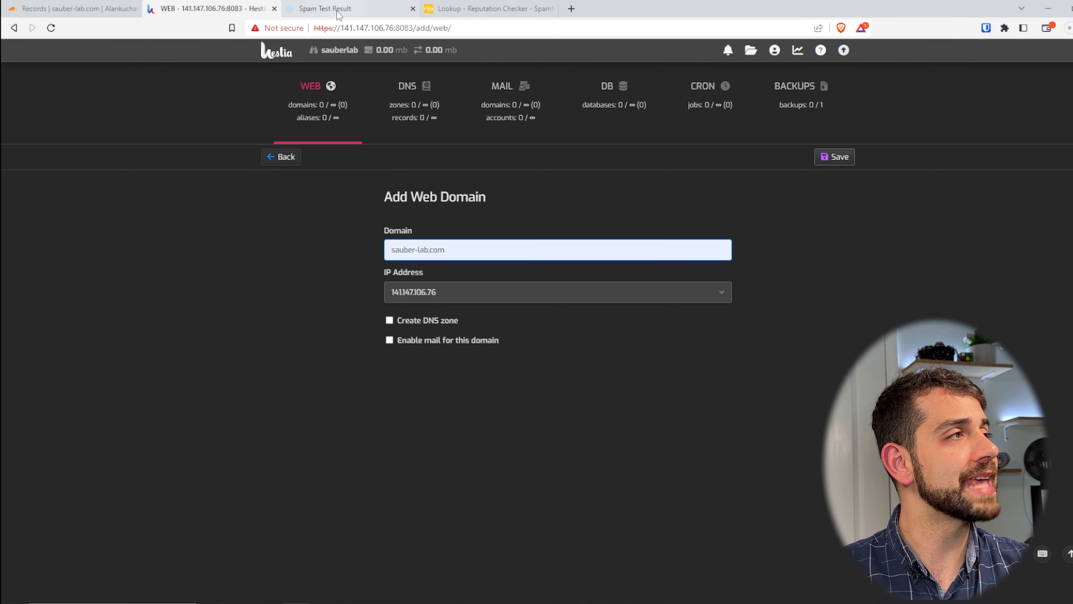
click(442, 322)
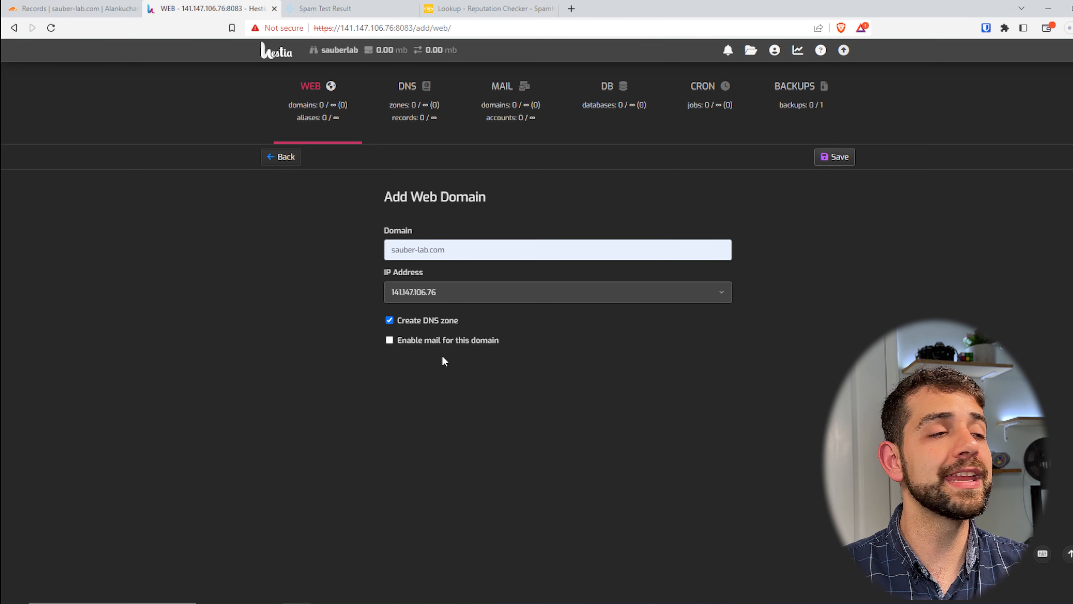
click(450, 344)
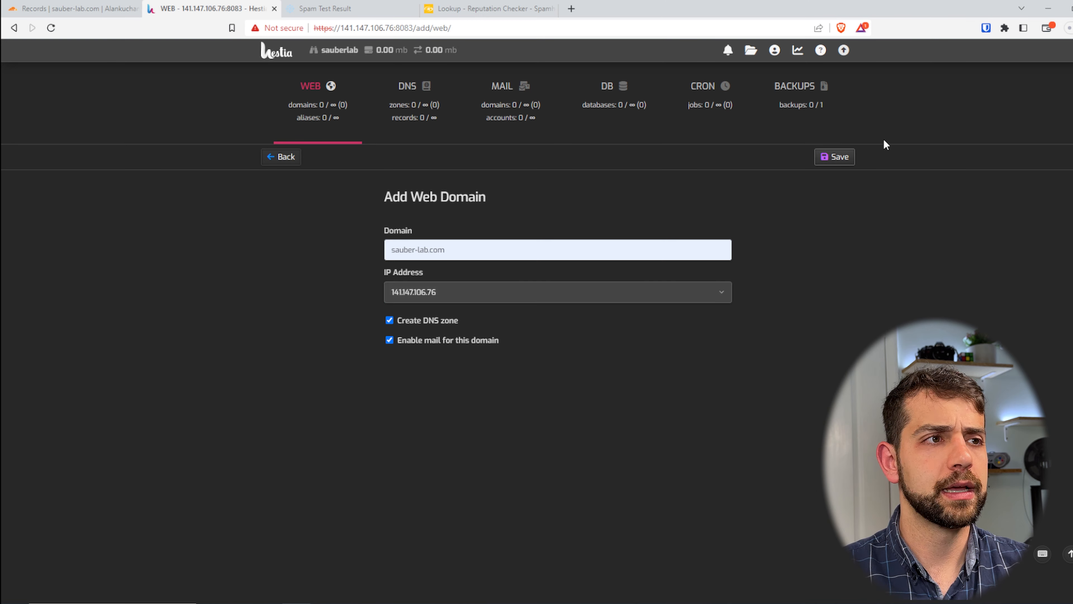
click(835, 156)
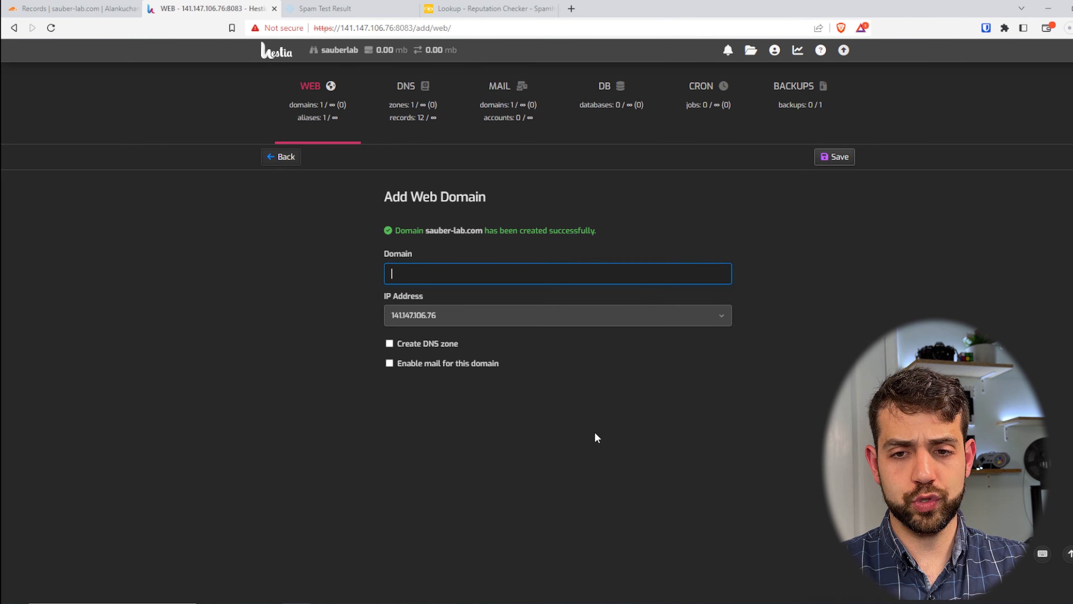
Try enabling SSL with a Let's Encrypt certificate in the sauber-lab.com web domain settings, and turn SSL back off
click(303, 105)
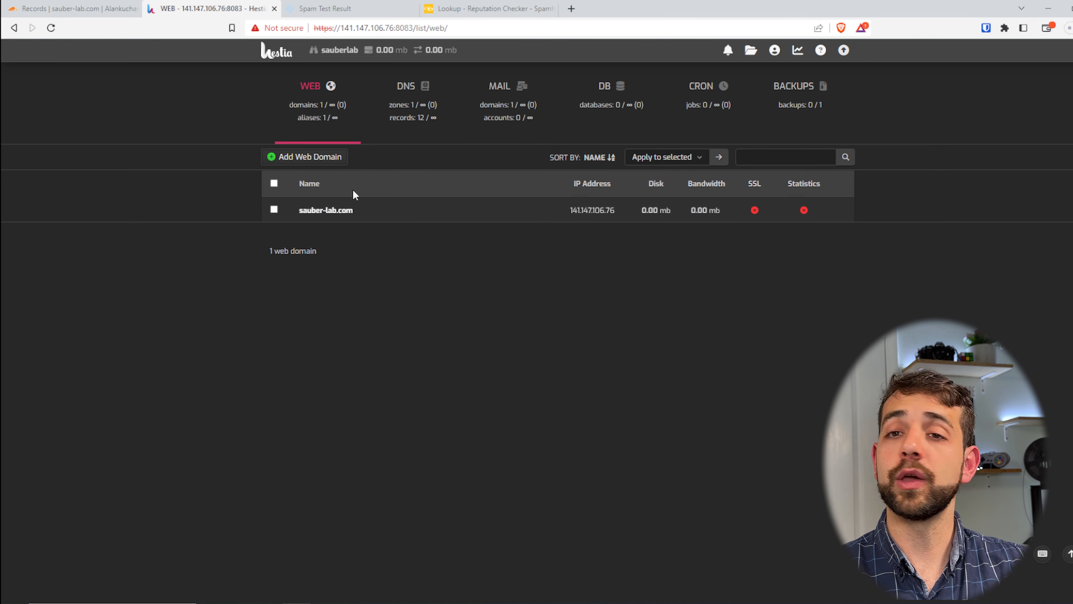
click(332, 213)
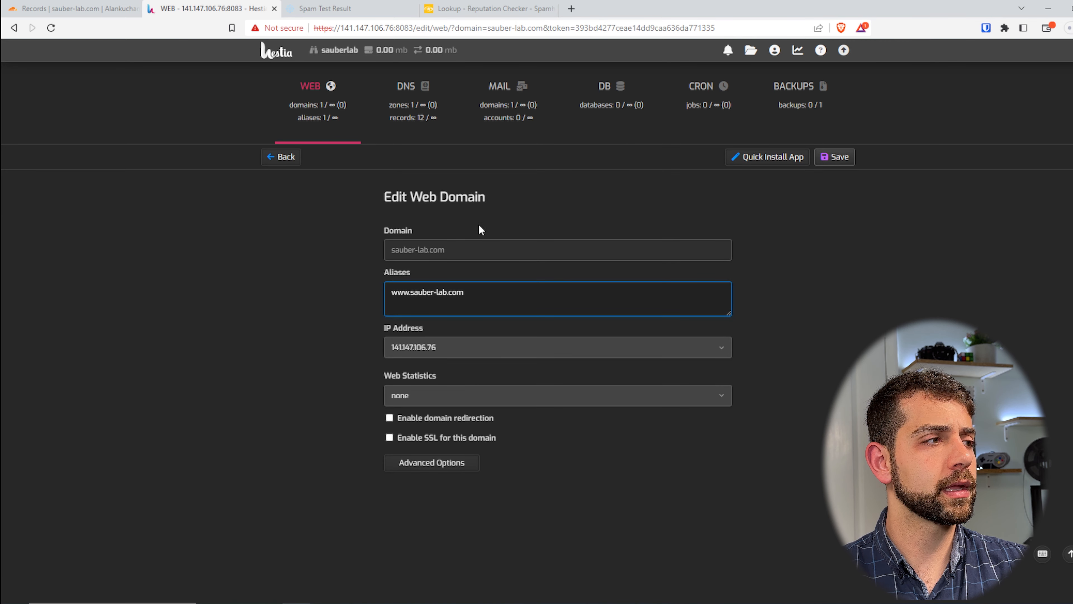
click(446, 436)
click(462, 457)
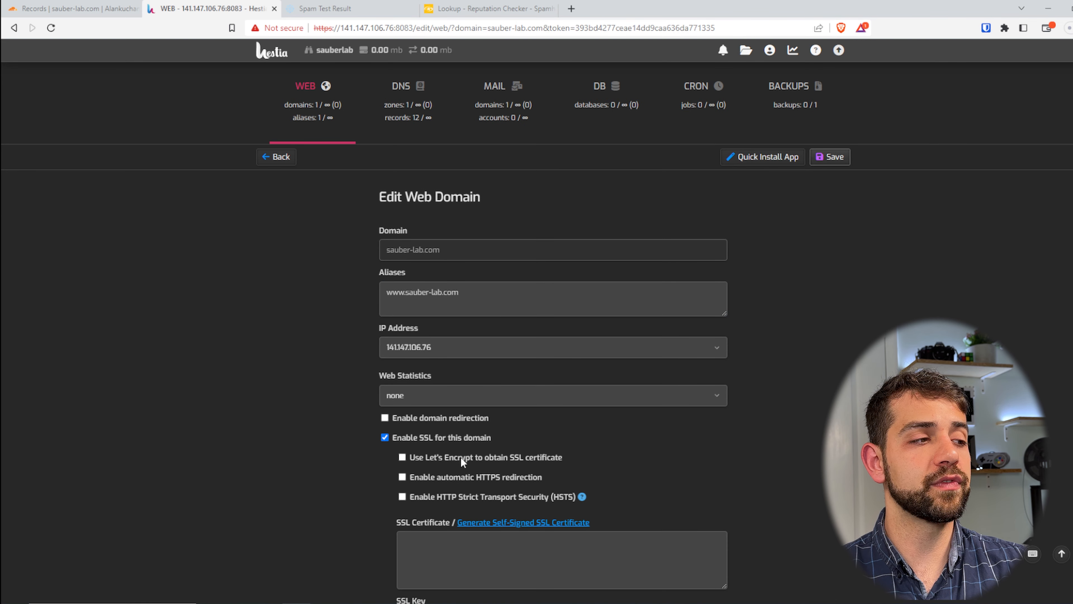
click(480, 459)
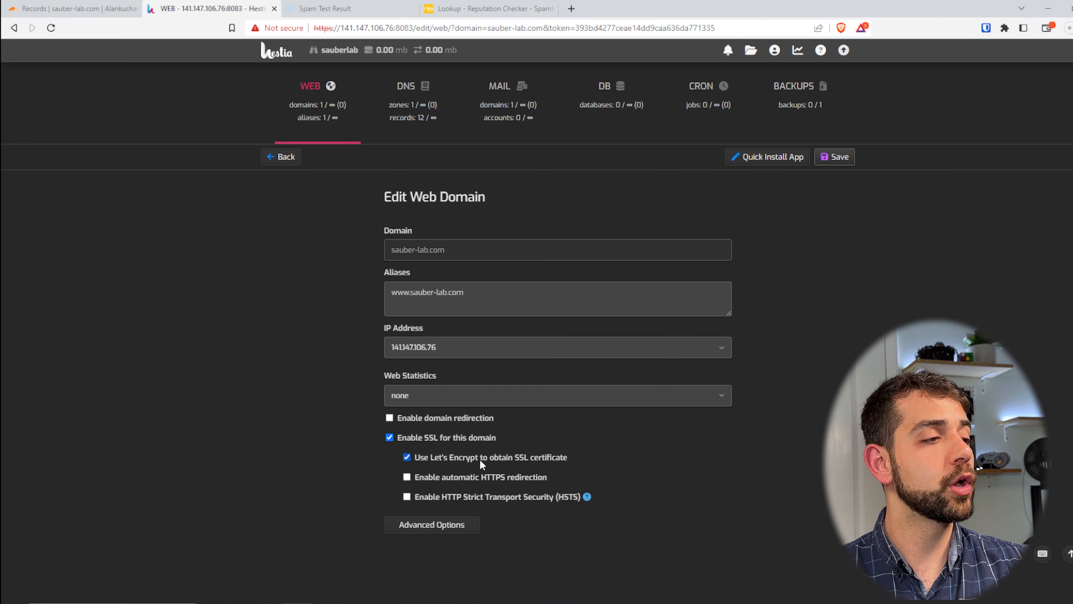
scroll(481, 475, down, 5)
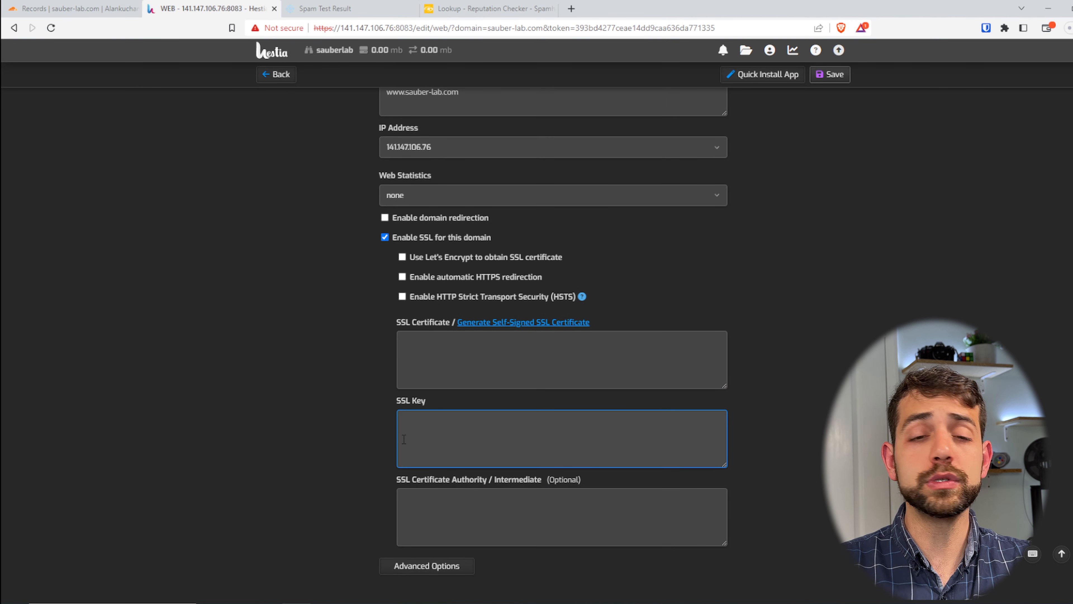
click(396, 238)
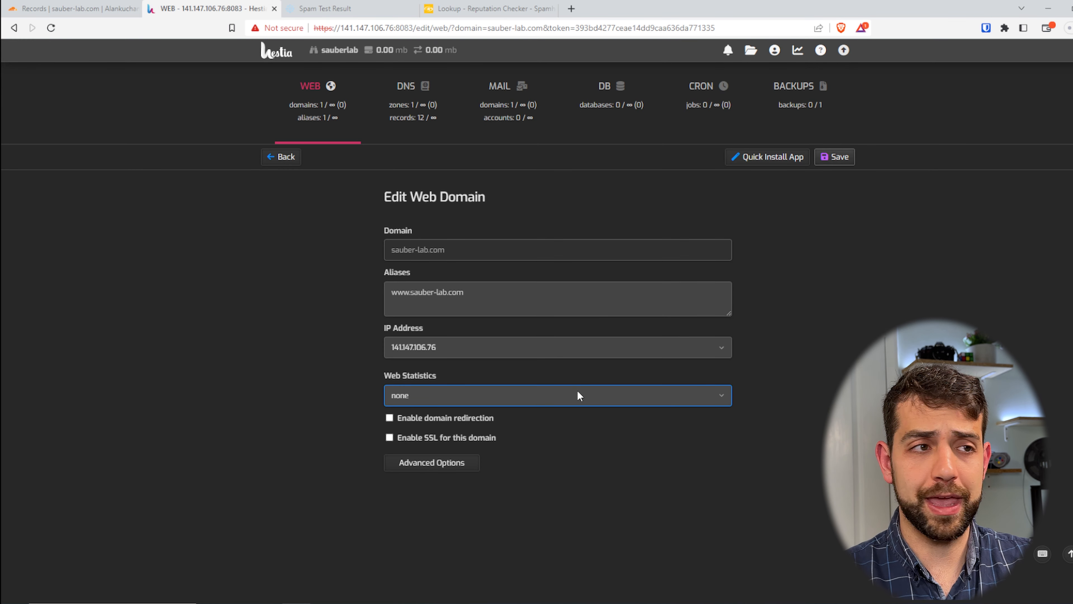
Examine the apps offered for quick installation on the sauber-lab.com web domain
click(747, 163)
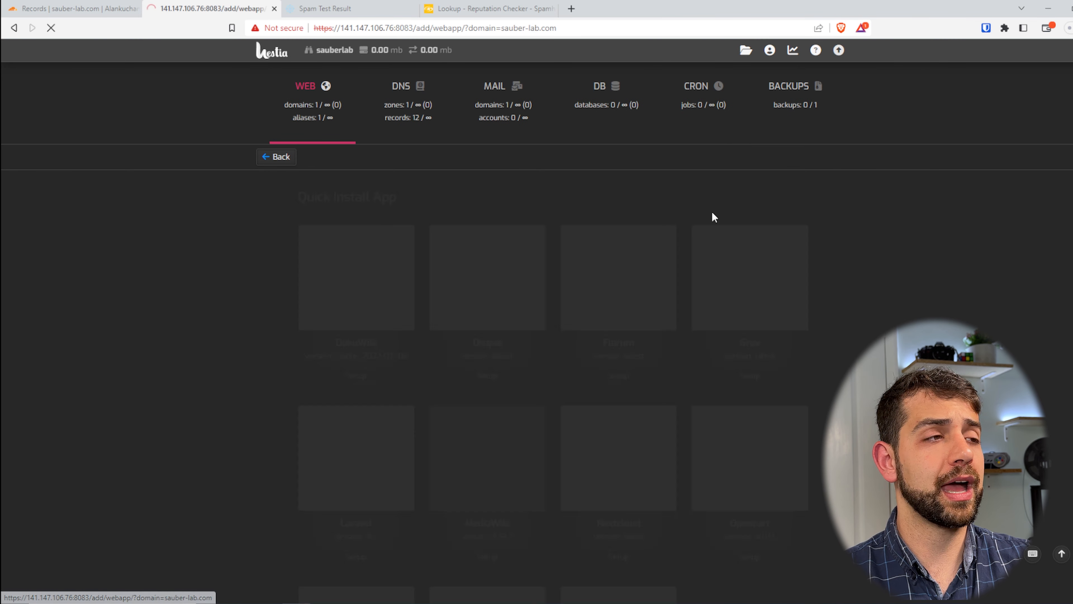
scroll(543, 393, down, 3)
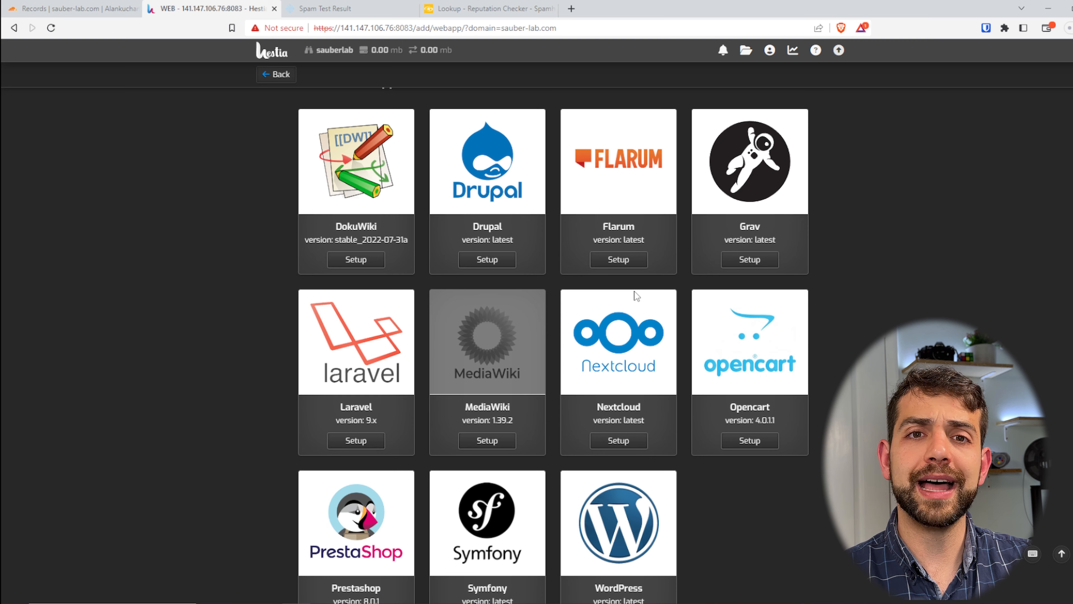
scroll(579, 483, down, 1)
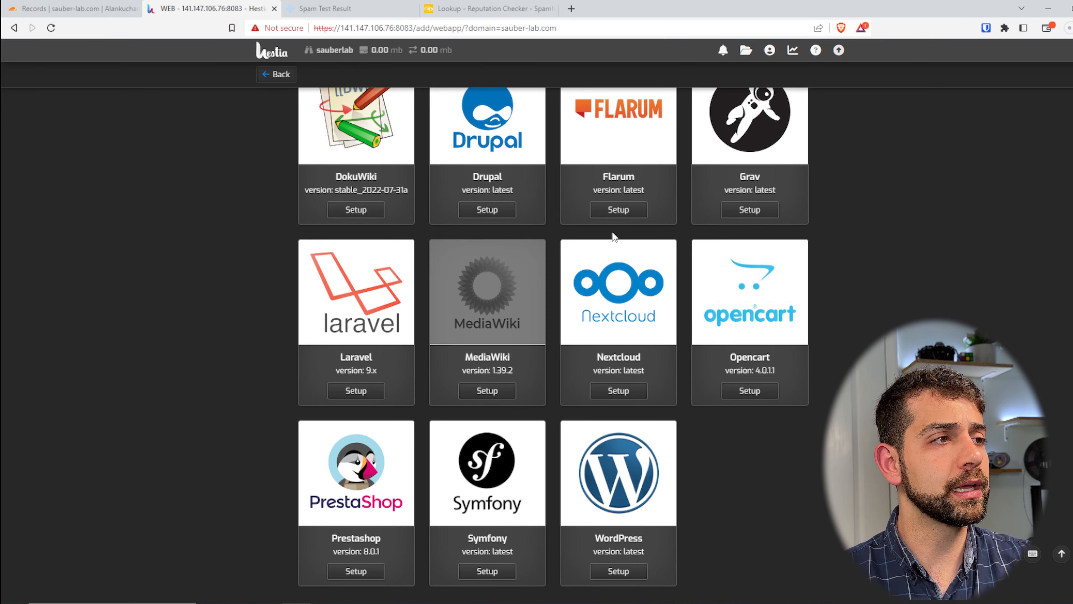
scroll(515, 289, up, 2)
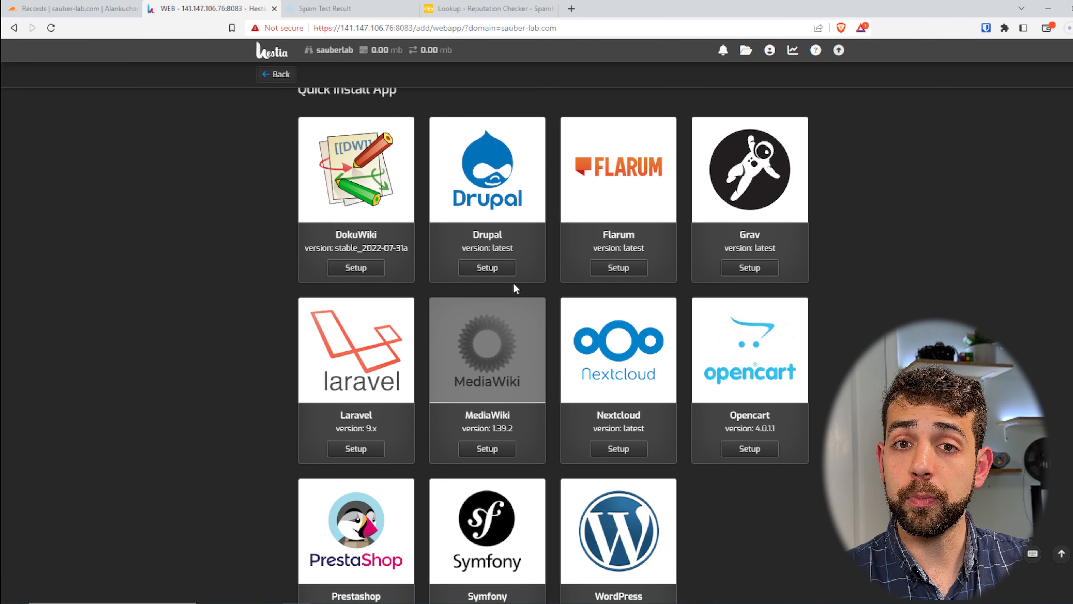
scroll(516, 288, up, 3)
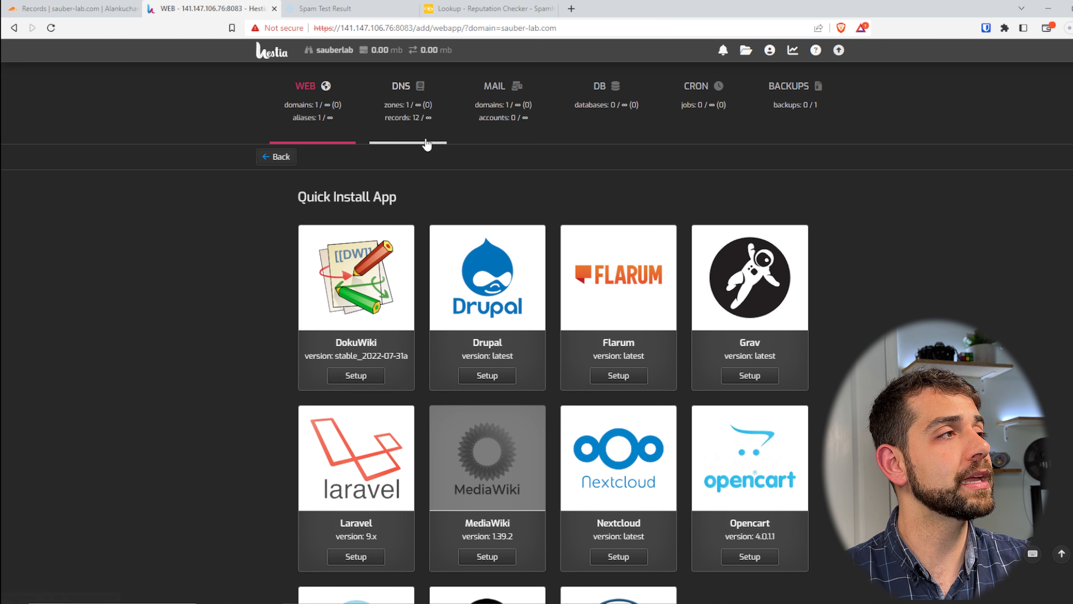
Open the sauber-lab.com mail domain's settings for editing
click(535, 92)
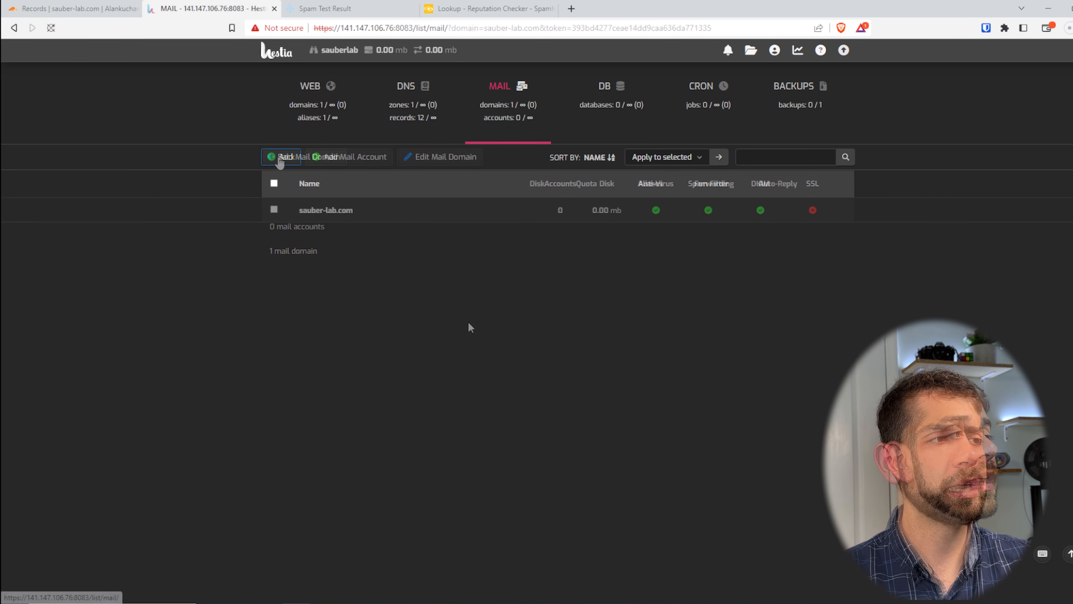
click(336, 212)
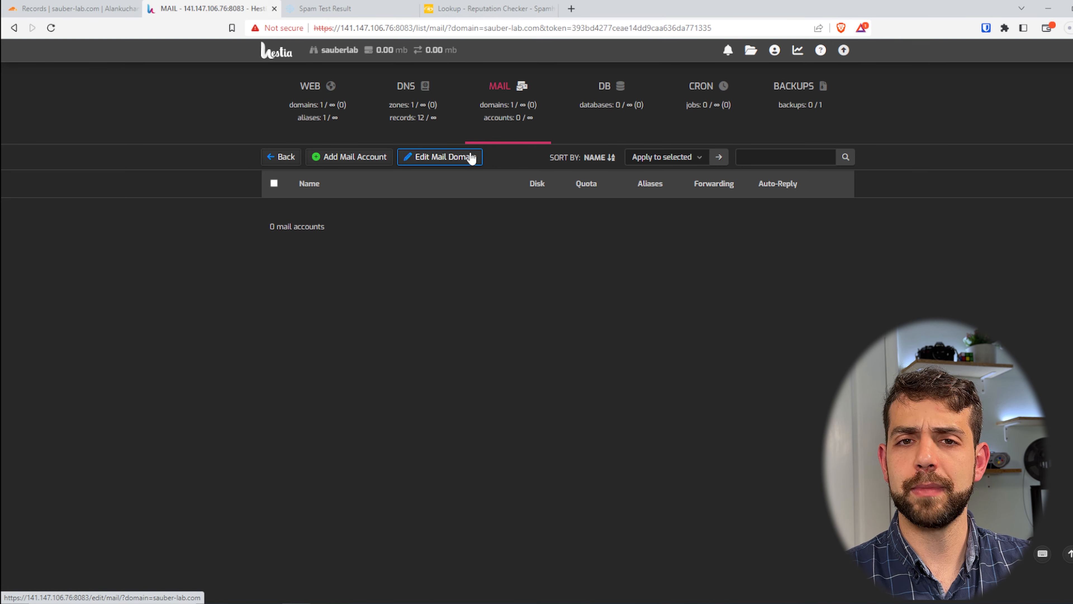
click(472, 158)
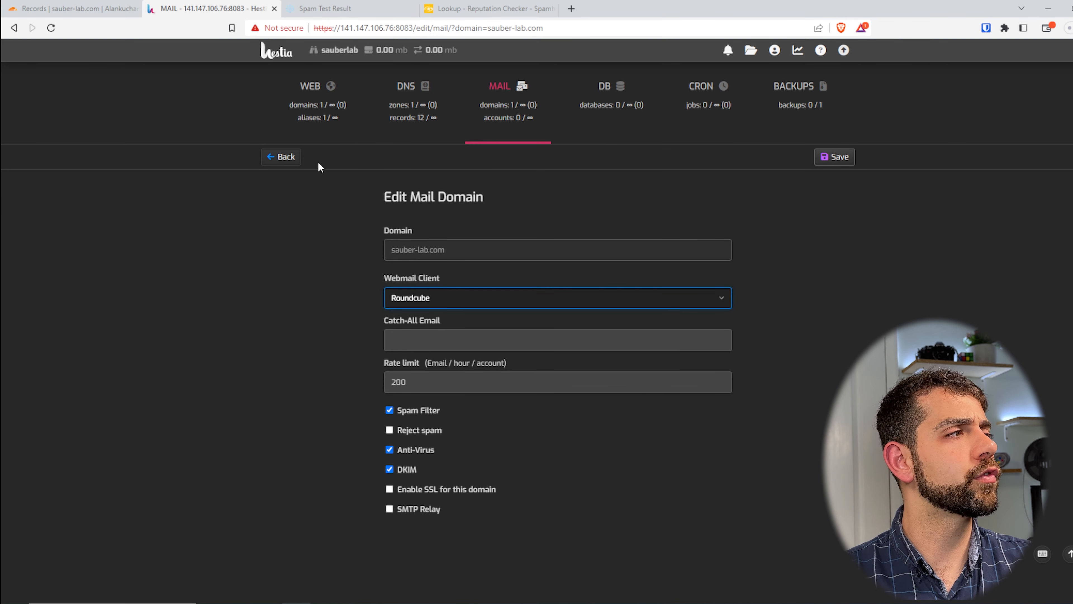
Leave the mail domain settings unsaved and open the DNS records listed for the sauber-lab.com mail domain
click(284, 159)
mouse_move(516, 210)
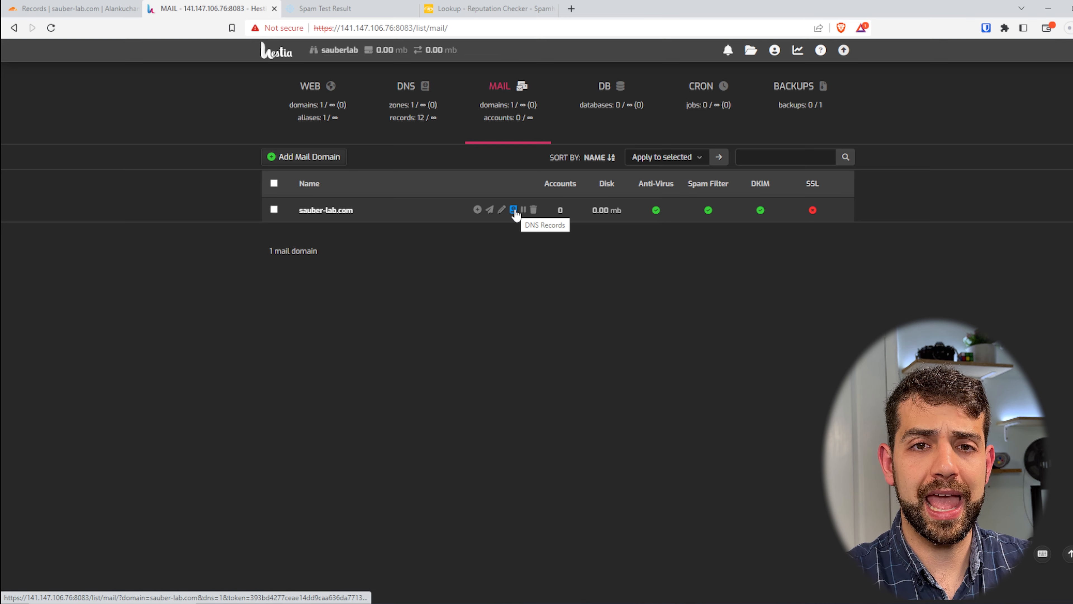
click(514, 210)
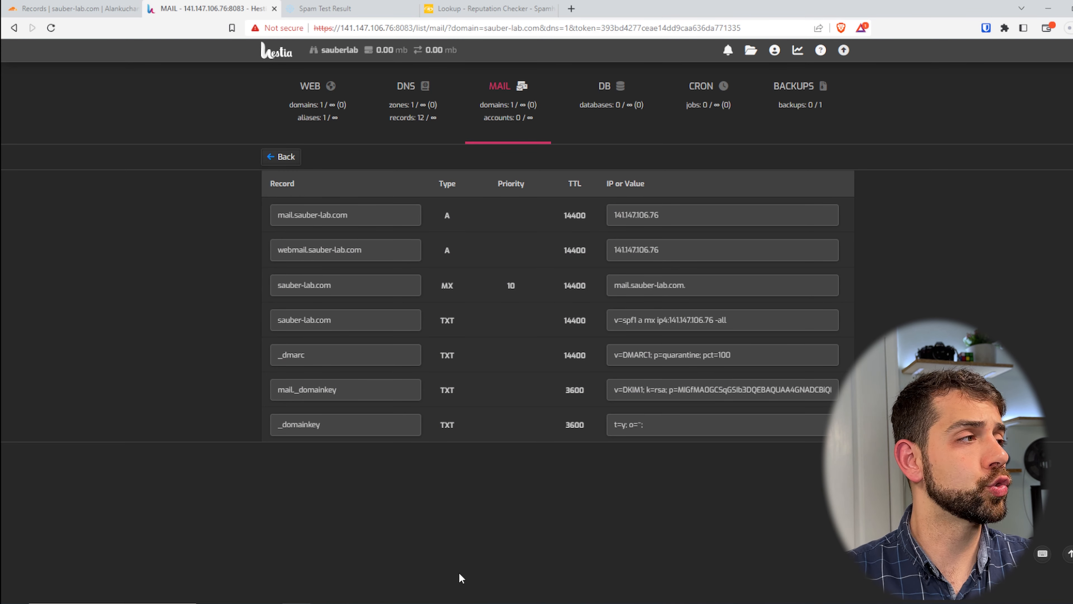
Examine the mail and webmail A records and the MX record, including their names, target values and the MX priority
double_click(447, 216)
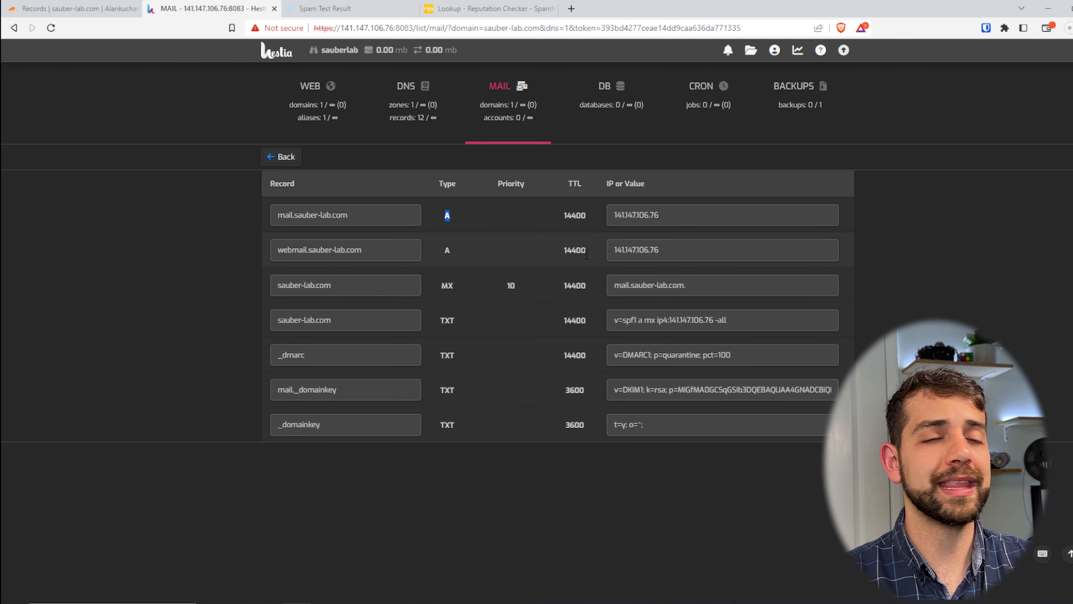
drag(356, 216, 194, 209)
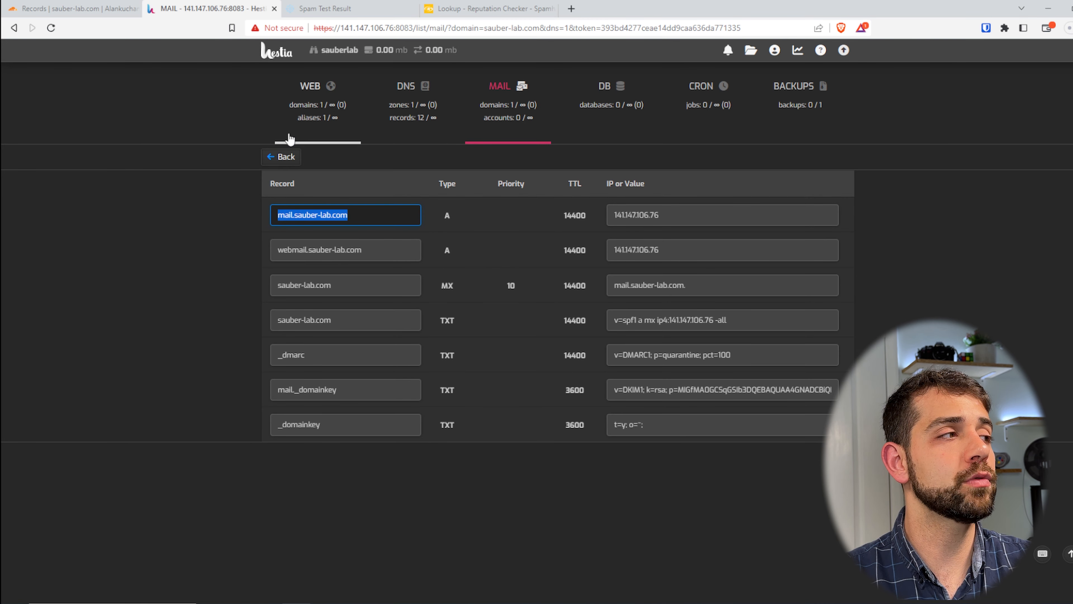
drag(359, 205, 585, 207)
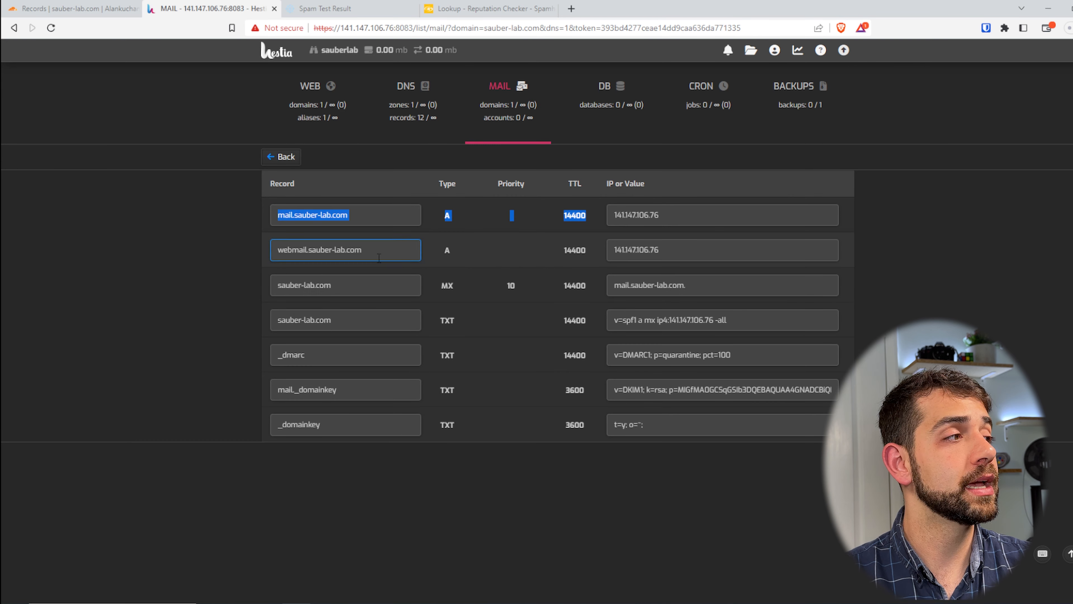
drag(345, 250, 187, 259)
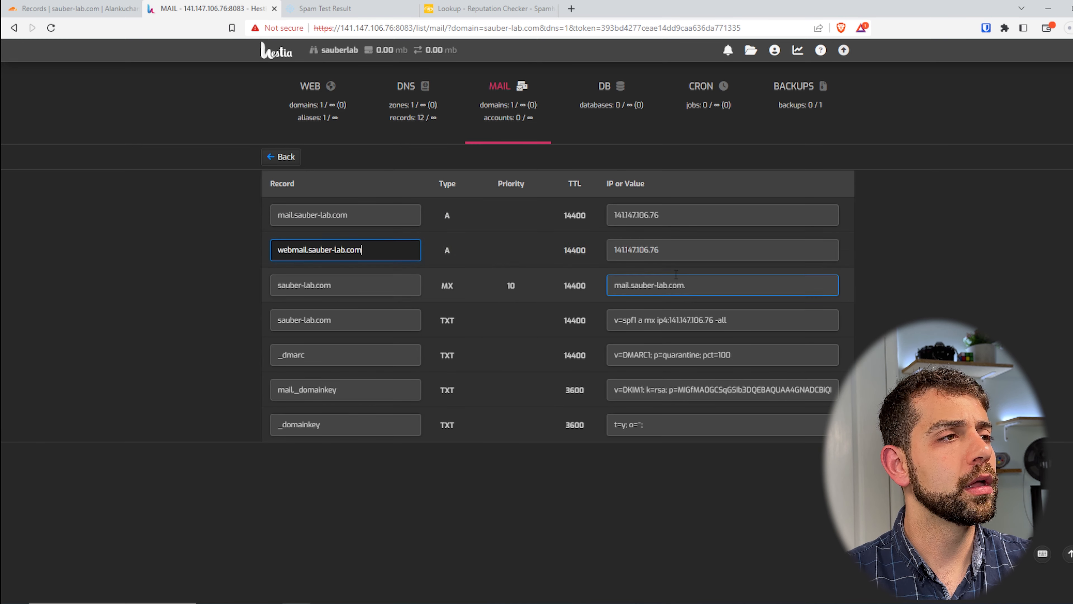
drag(668, 251, 600, 253)
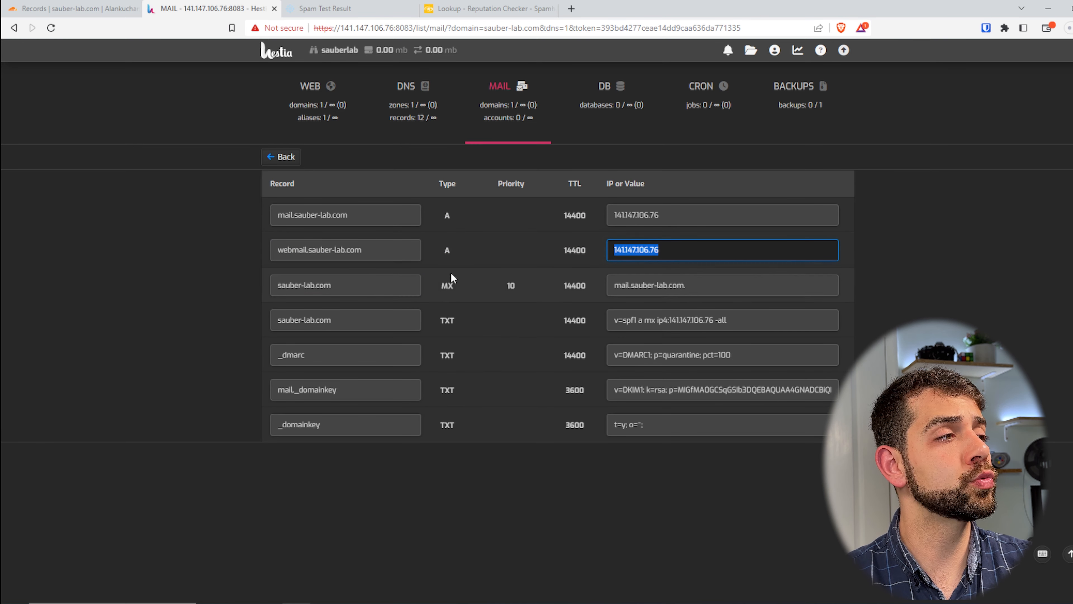
drag(449, 285, 442, 285)
drag(629, 286, 678, 285)
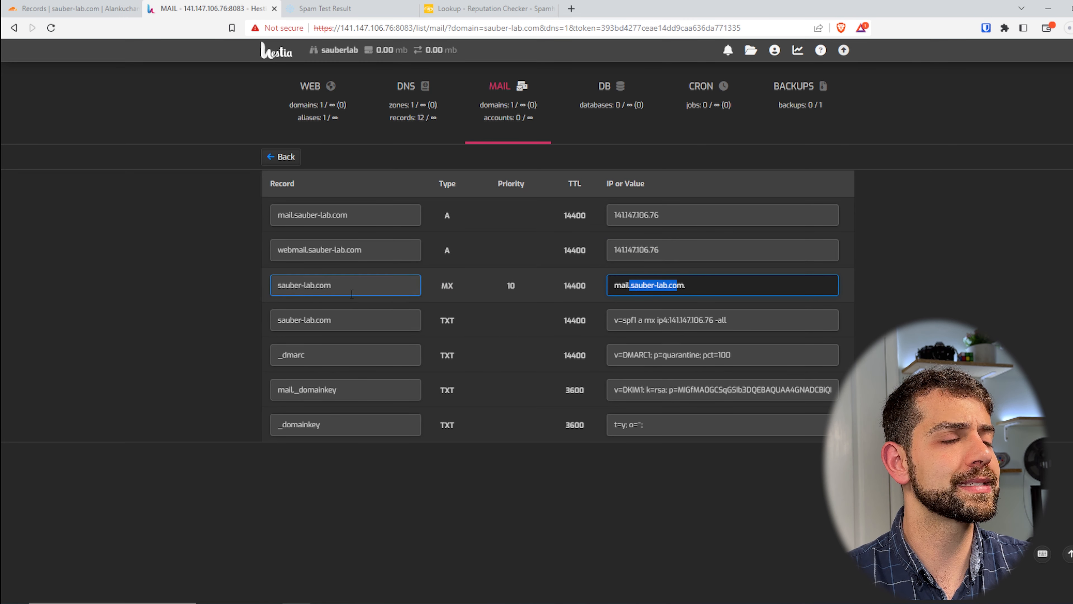
key(ctrl+a)
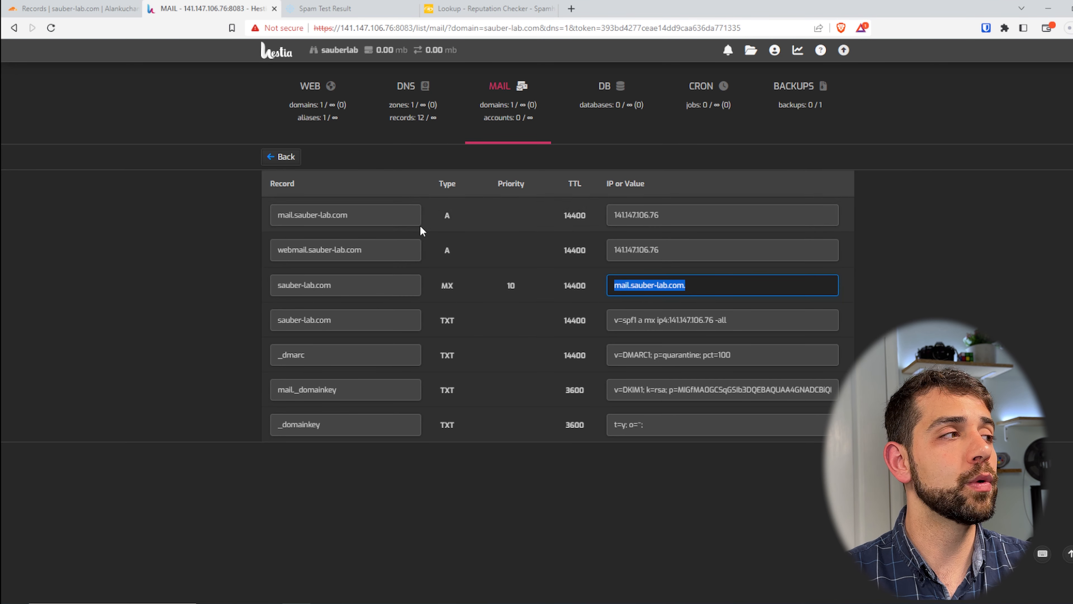
drag(614, 215, 637, 215)
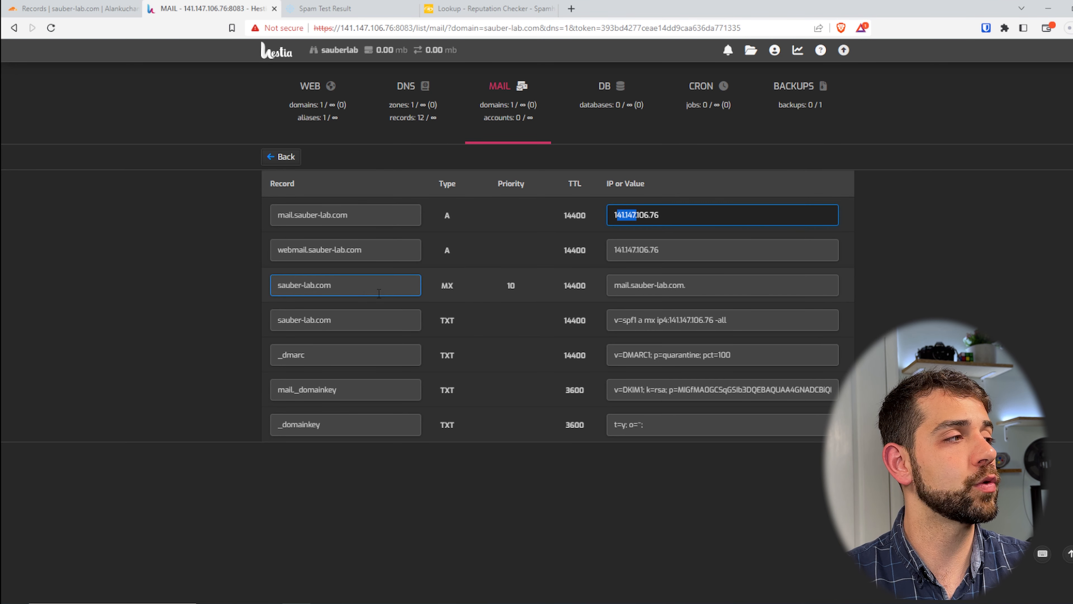
drag(379, 293, 211, 280)
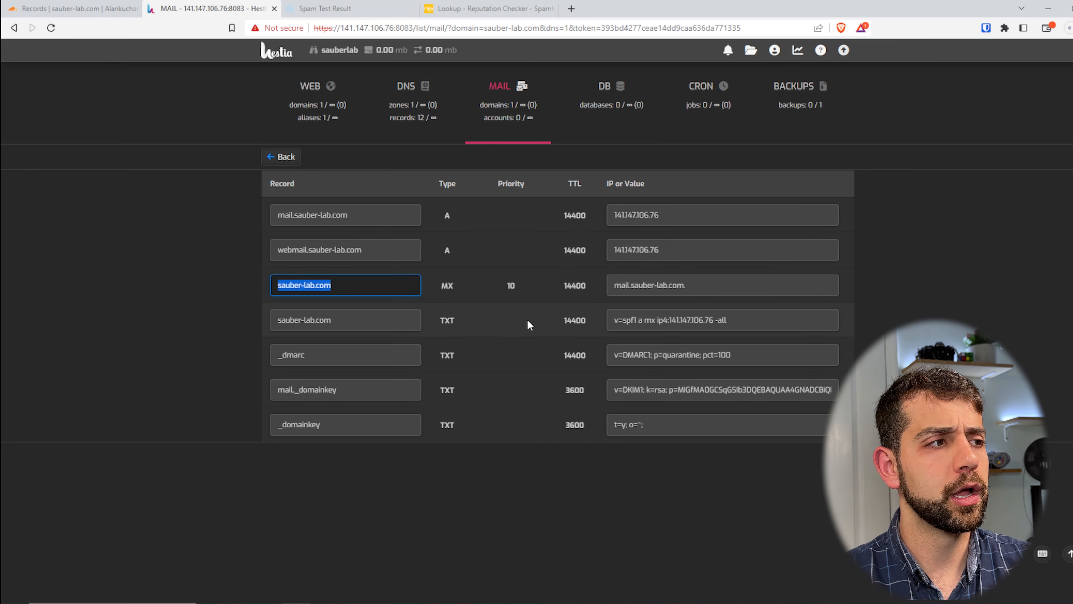
drag(516, 283, 501, 286)
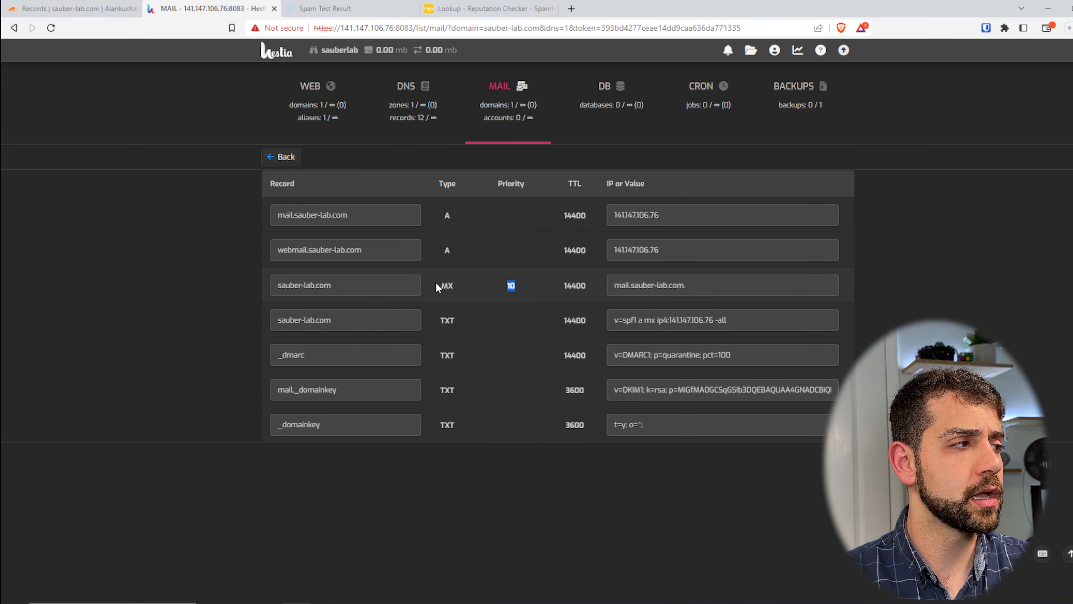
Examine the TXT records for SPF, DMARC and DKIM in the mail domain's DNS record list
drag(436, 320, 449, 320)
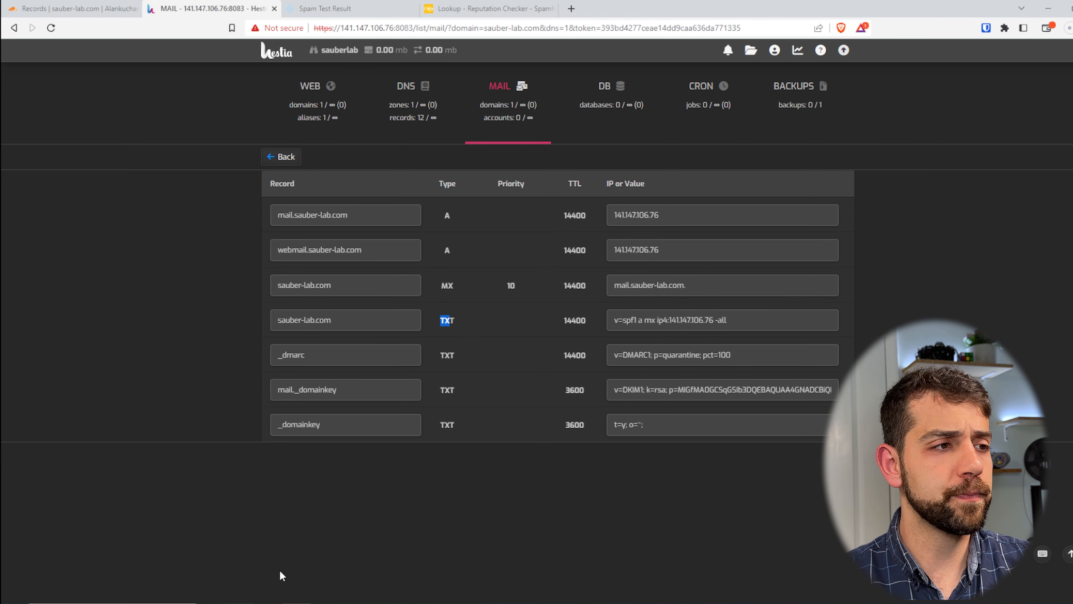
click(470, 318)
drag(668, 320, 649, 345)
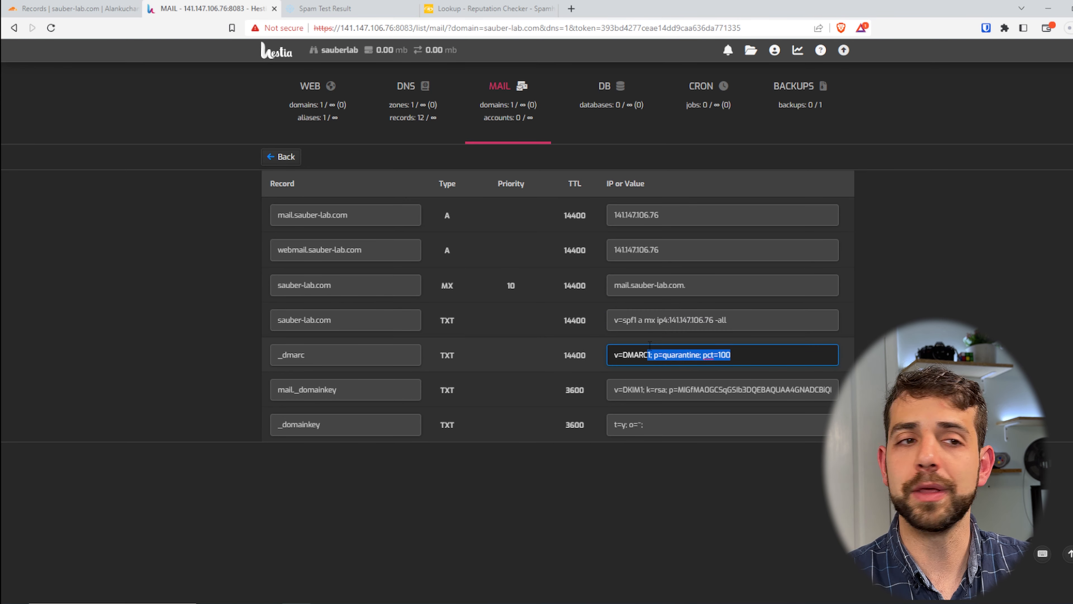
drag(645, 389, 815, 383)
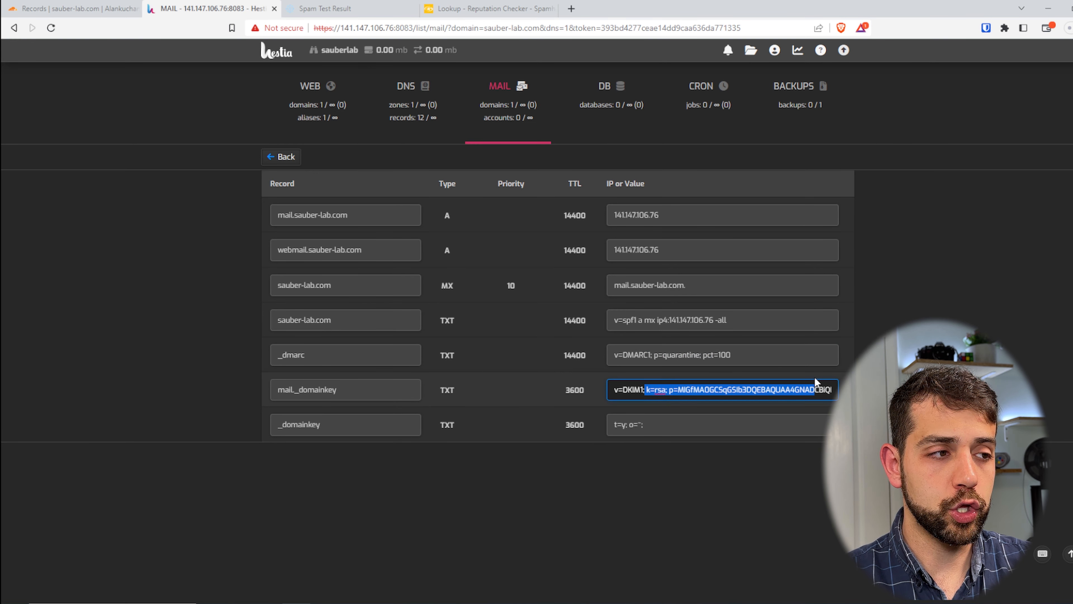
drag(614, 424, 677, 423)
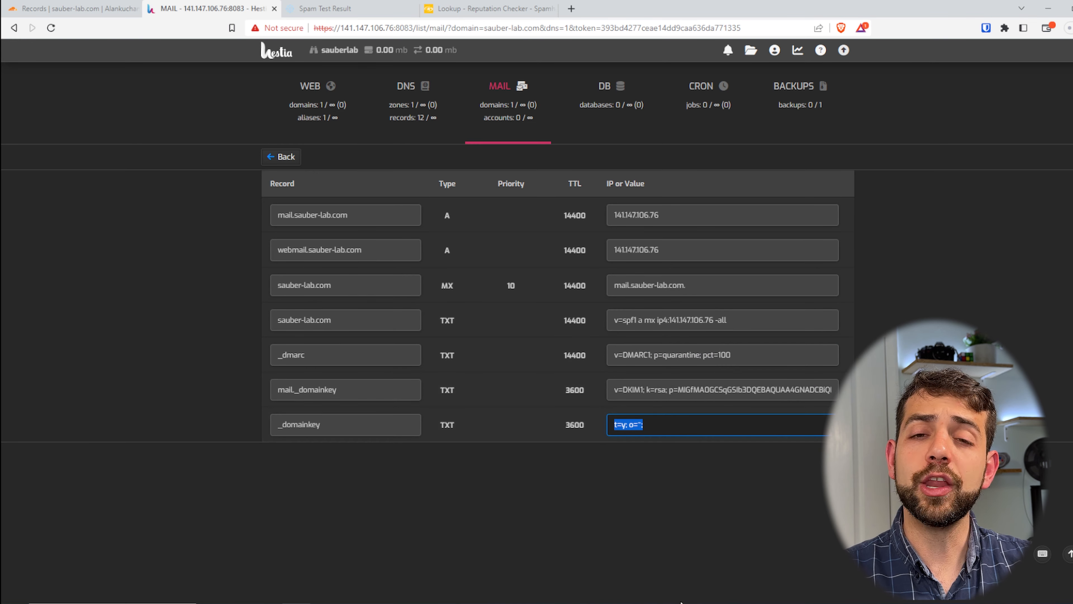
drag(729, 320, 638, 321)
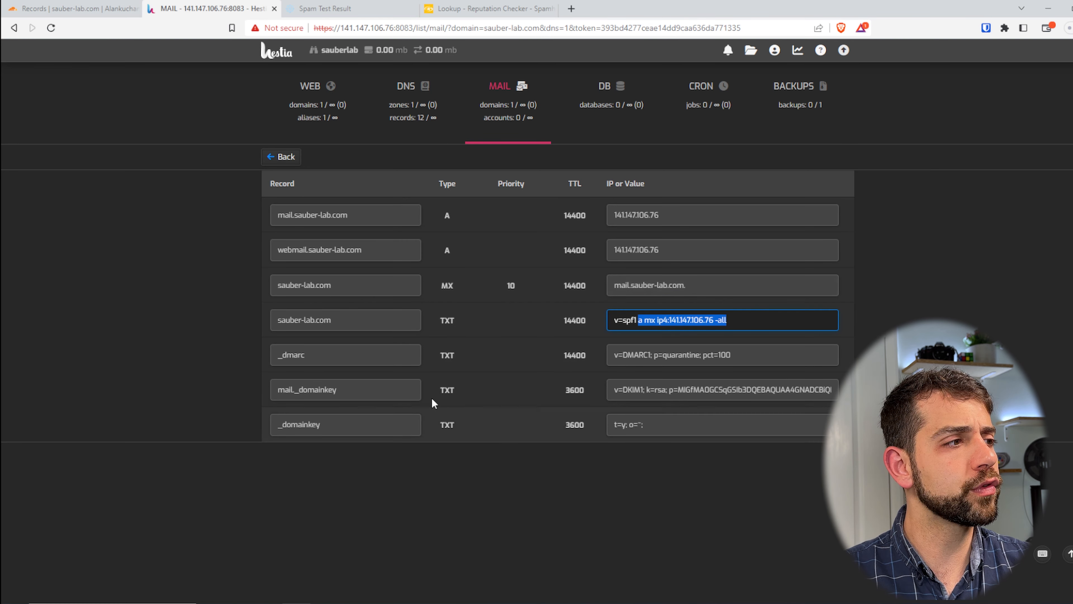
drag(454, 328, 460, 416)
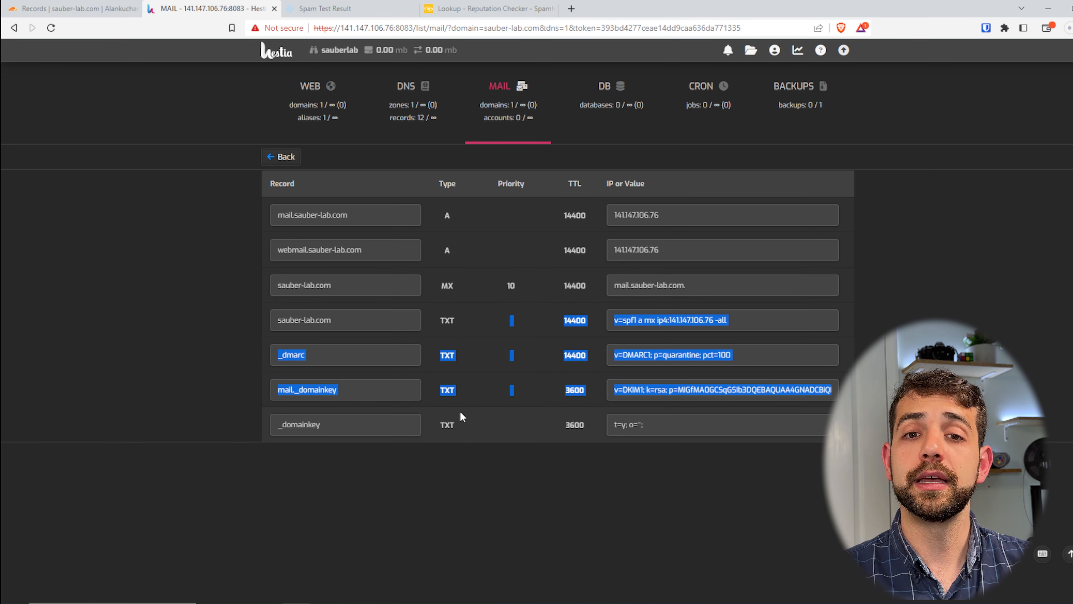
click(728, 304)
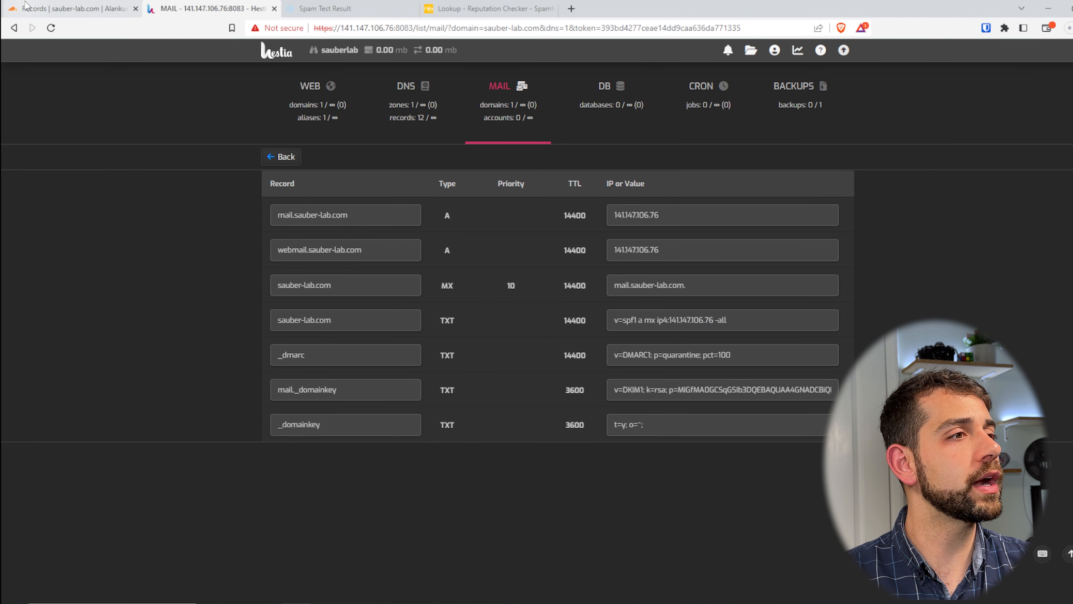
Switch to the Cloudflare DNS records of sauber-lab.com and examine the mail entries, including the mail A record's proxy status
click(639, 354)
click(677, 390)
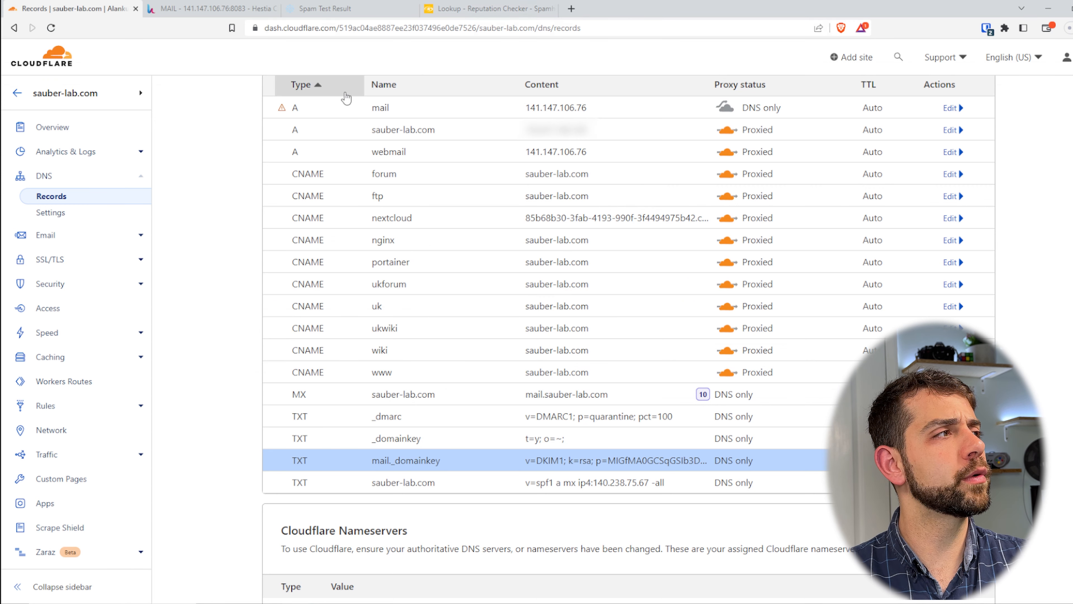
drag(352, 108, 451, 96)
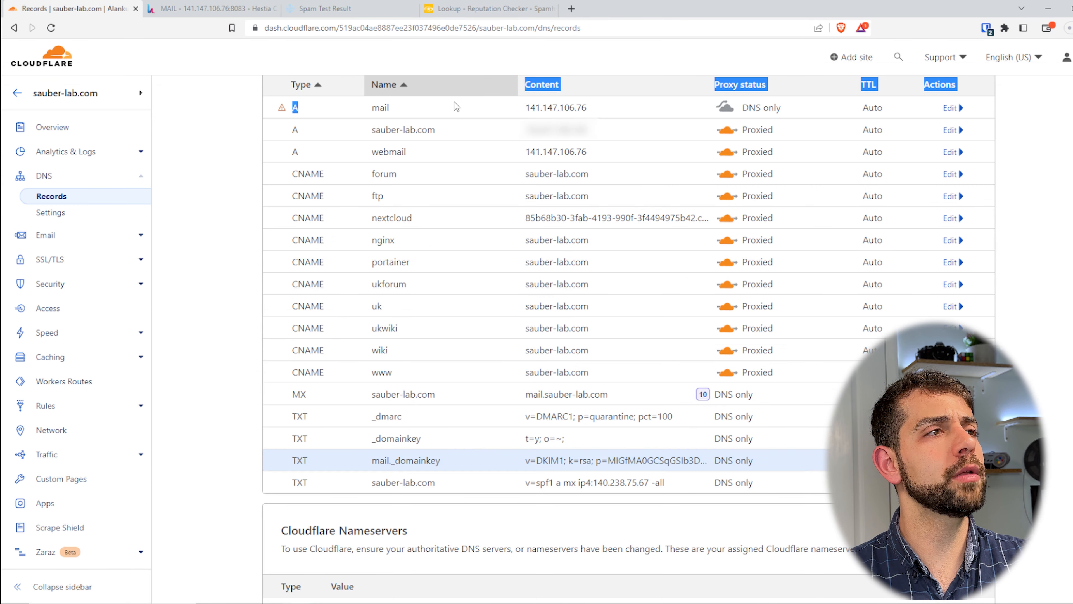
click(779, 127)
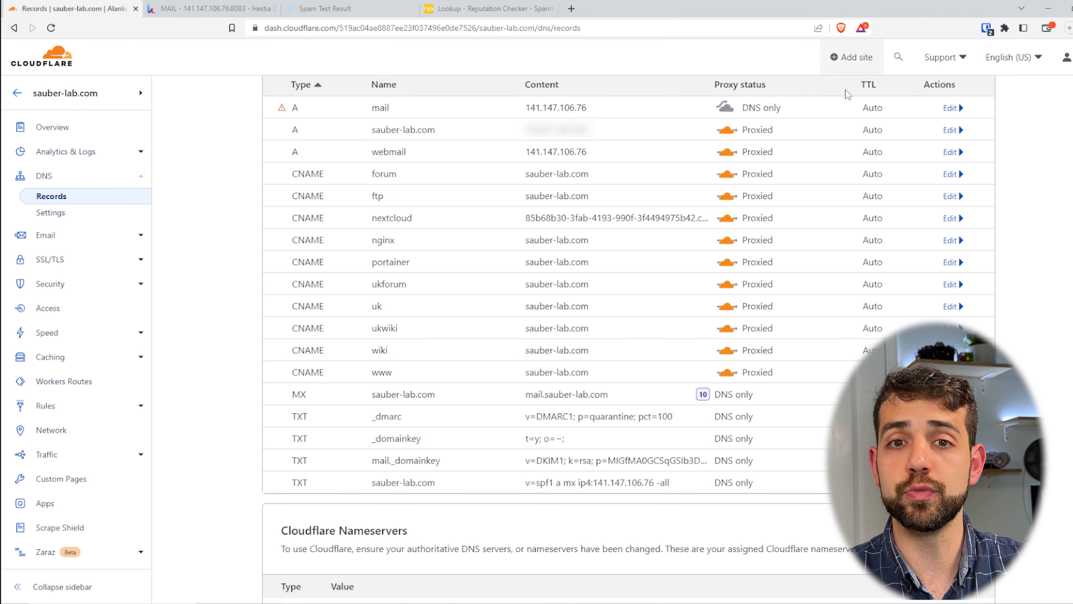
Return to Hestia and reopen the sauber-lab.com mail domain's settings for editing
click(181, 5)
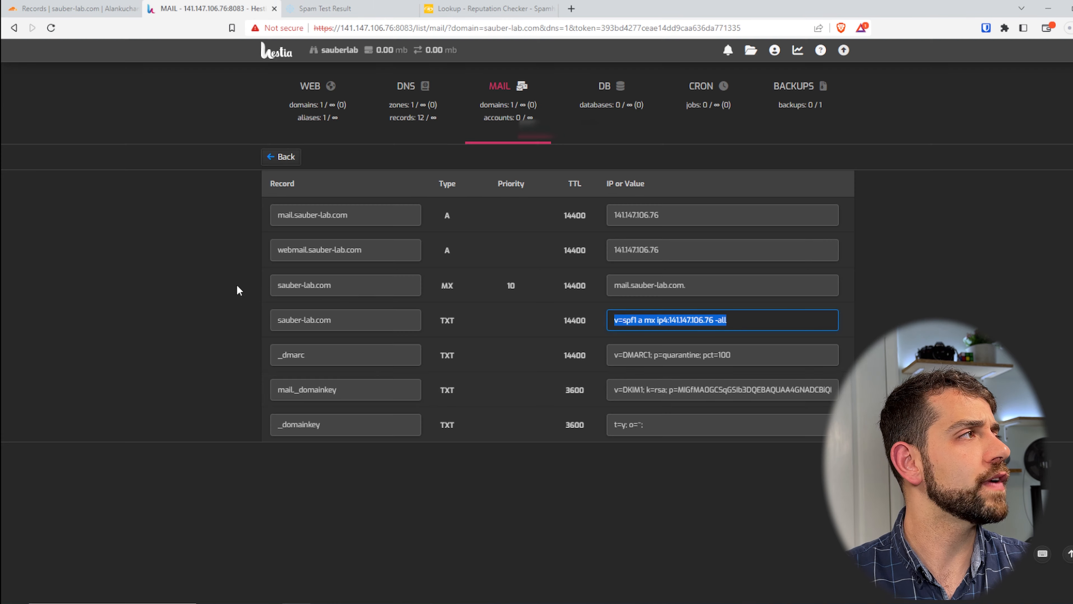
click(496, 105)
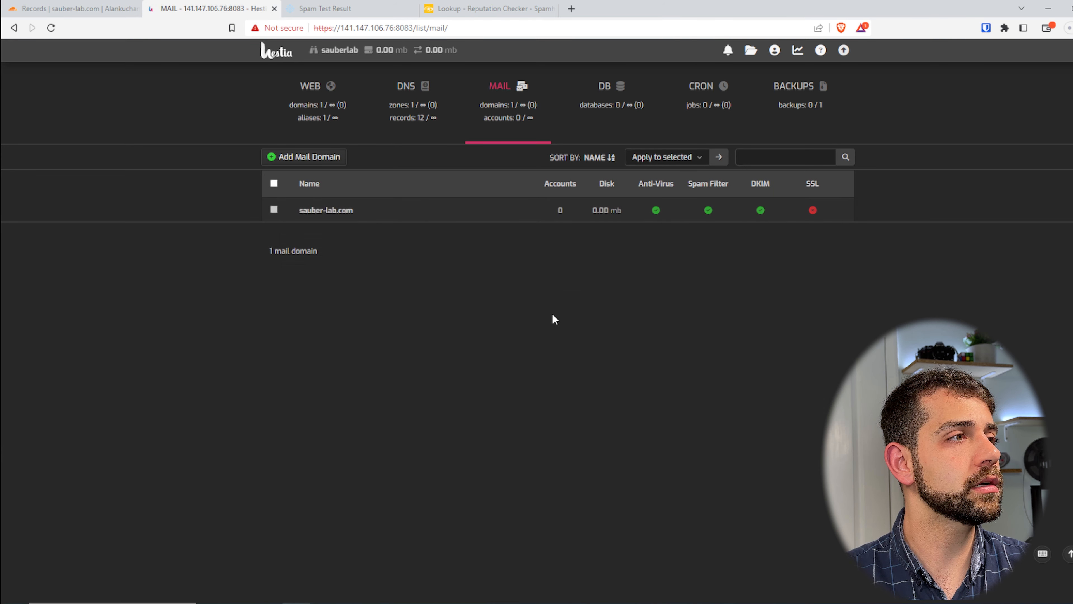
click(398, 213)
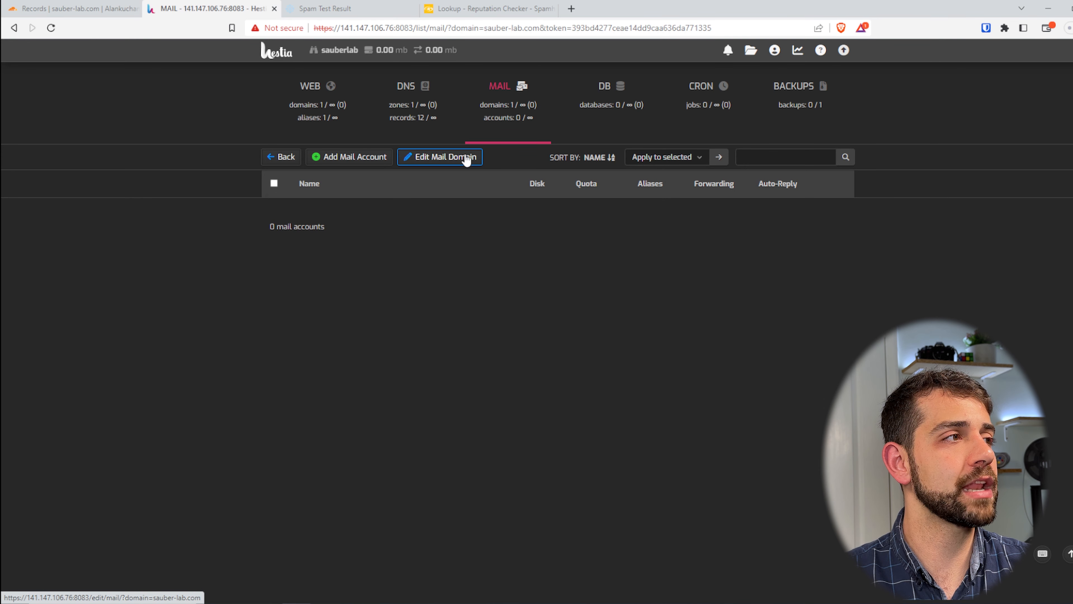
click(451, 163)
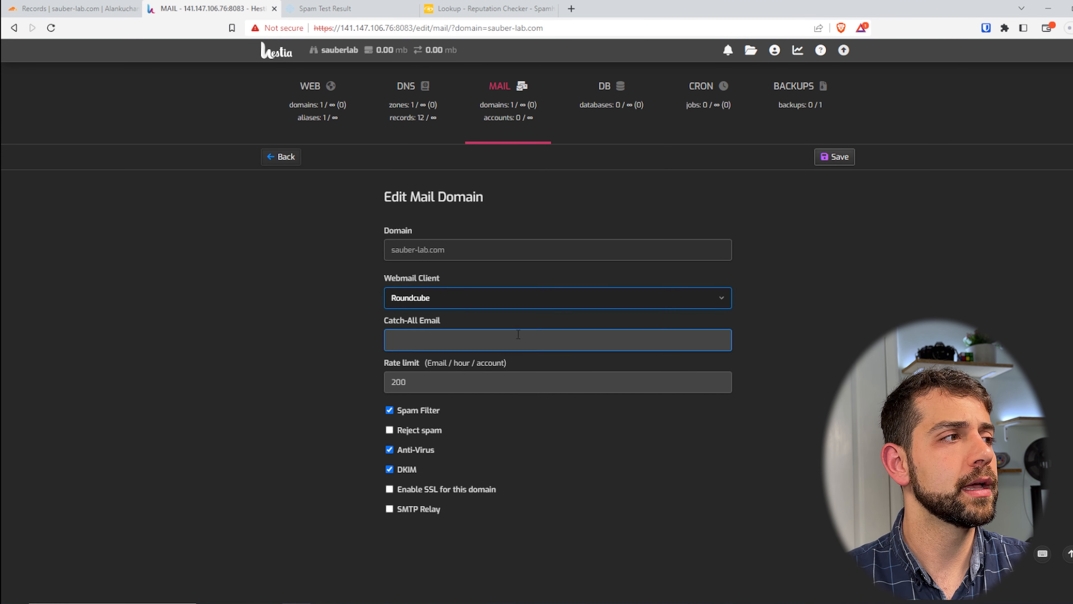
Try disabling the webmail client for the sauber-lab.com mail domain, and set it back to Roundcube
click(457, 305)
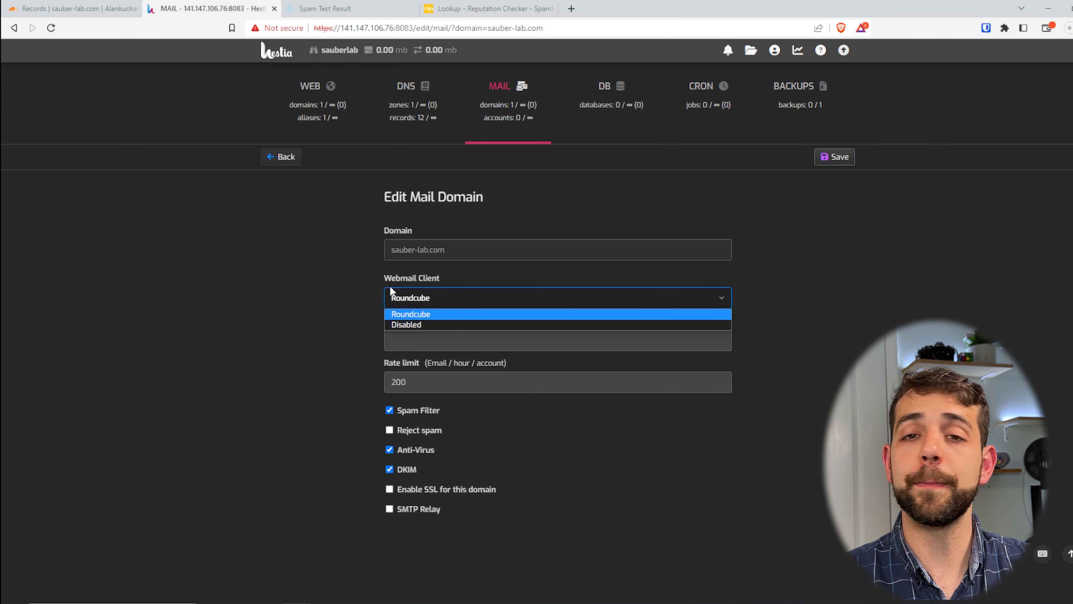
key(Down)
key(Return)
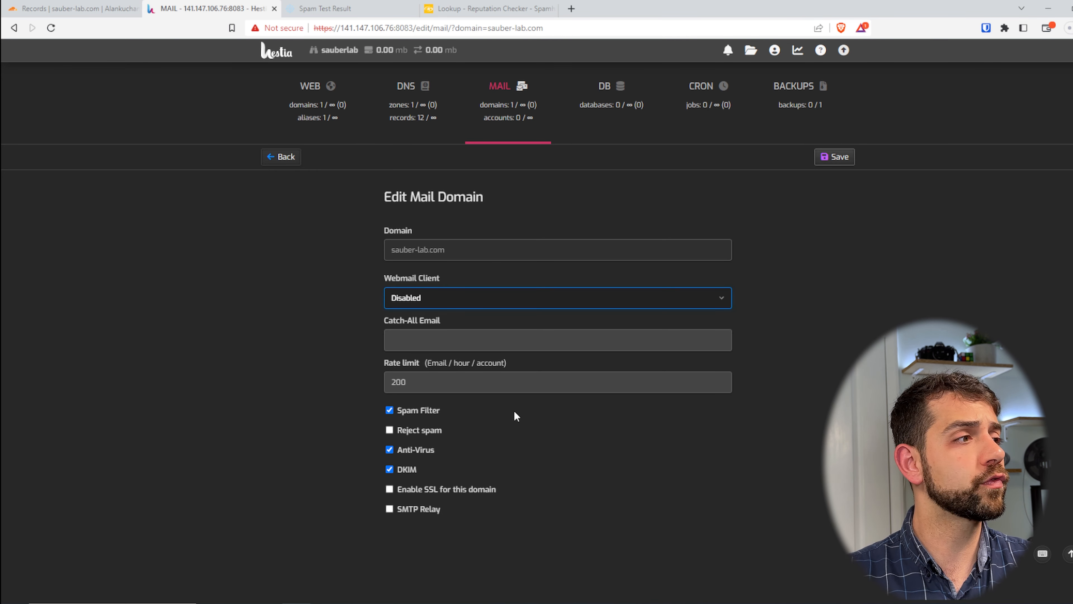
click(400, 301)
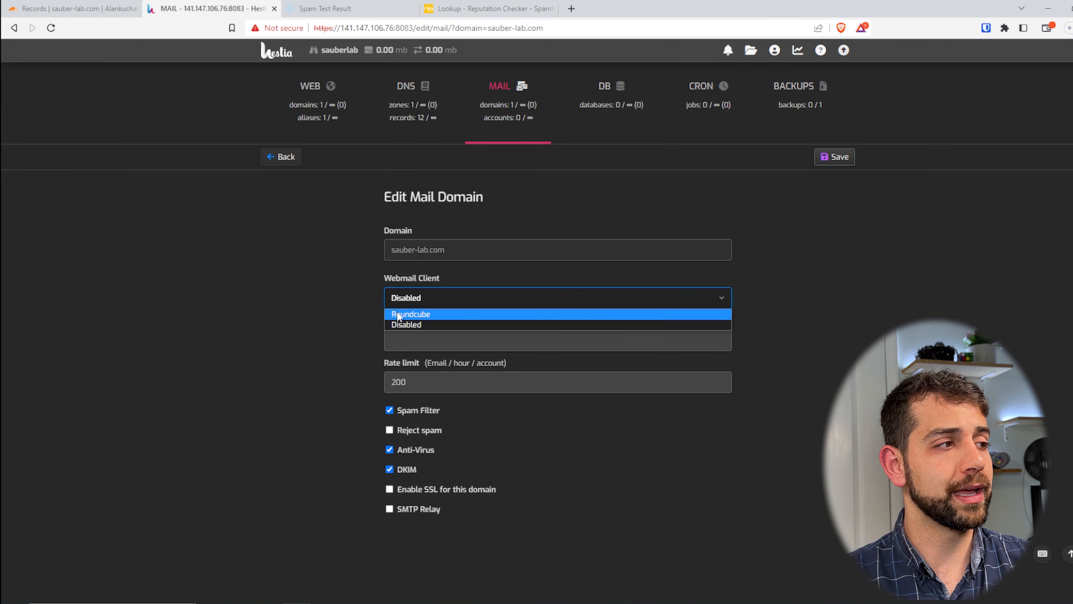
click(397, 315)
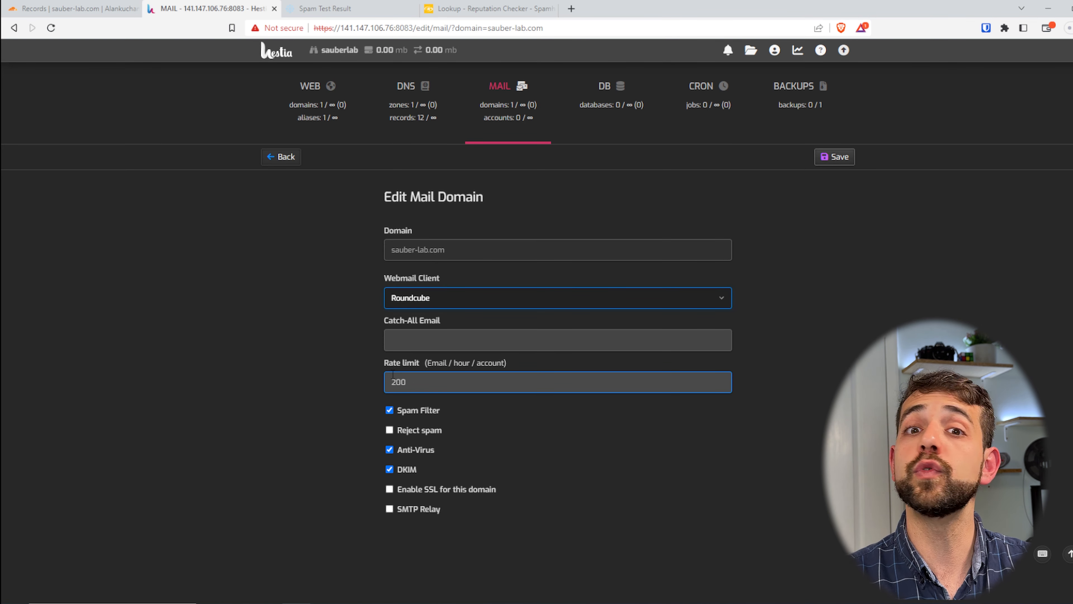
click(342, 391)
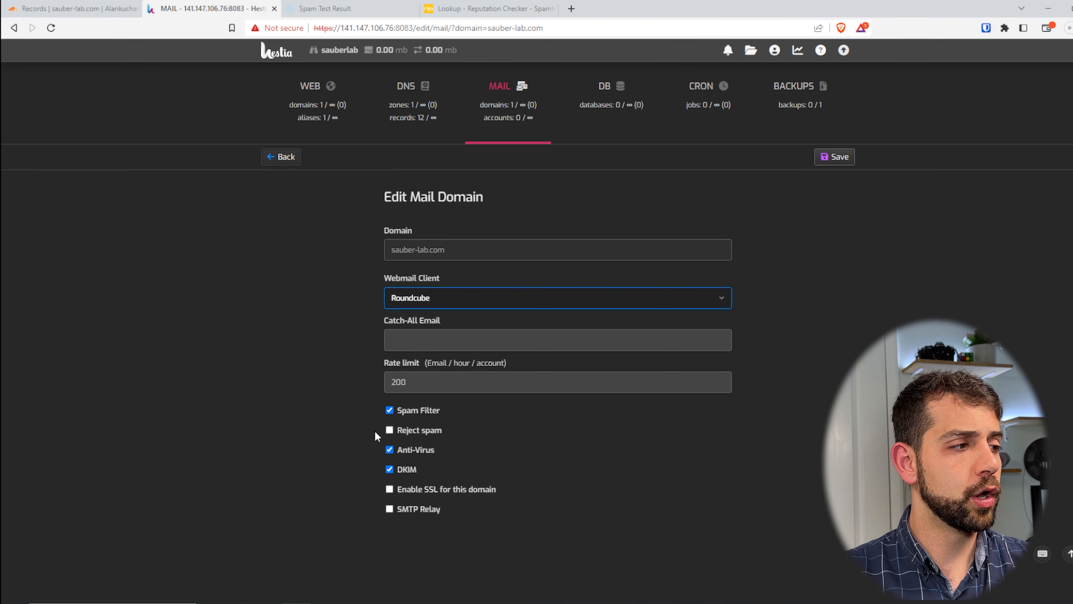
Turn on spam rejection and enable SSL for the sauber-lab.com mail domain
click(410, 430)
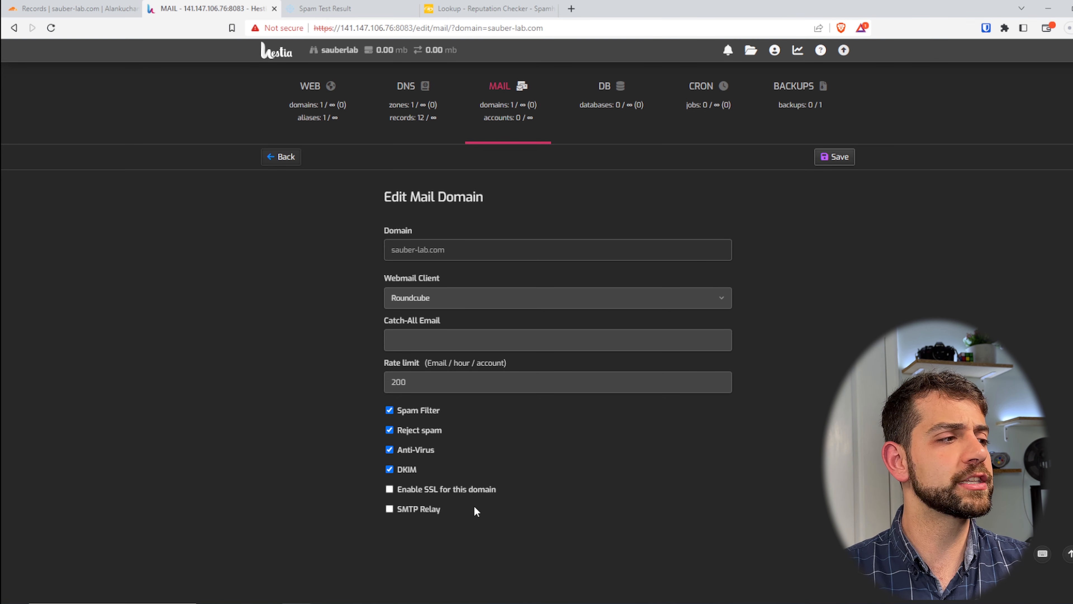
click(424, 490)
scroll(536, 438, down, 5)
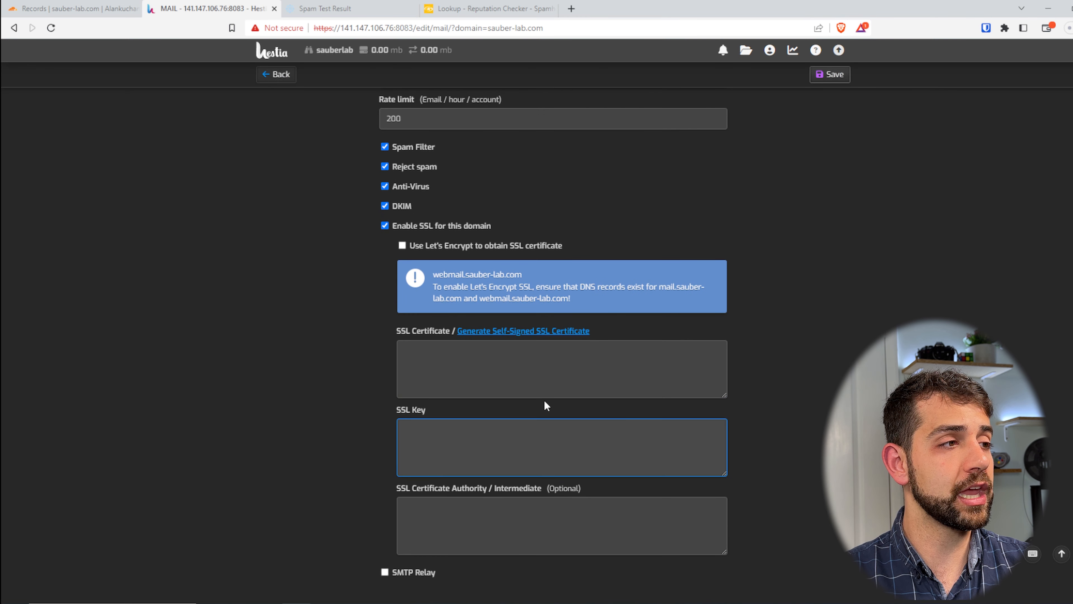
Try obtaining the mail domain's SSL certificate through Let's Encrypt, and turn that option back off
click(434, 245)
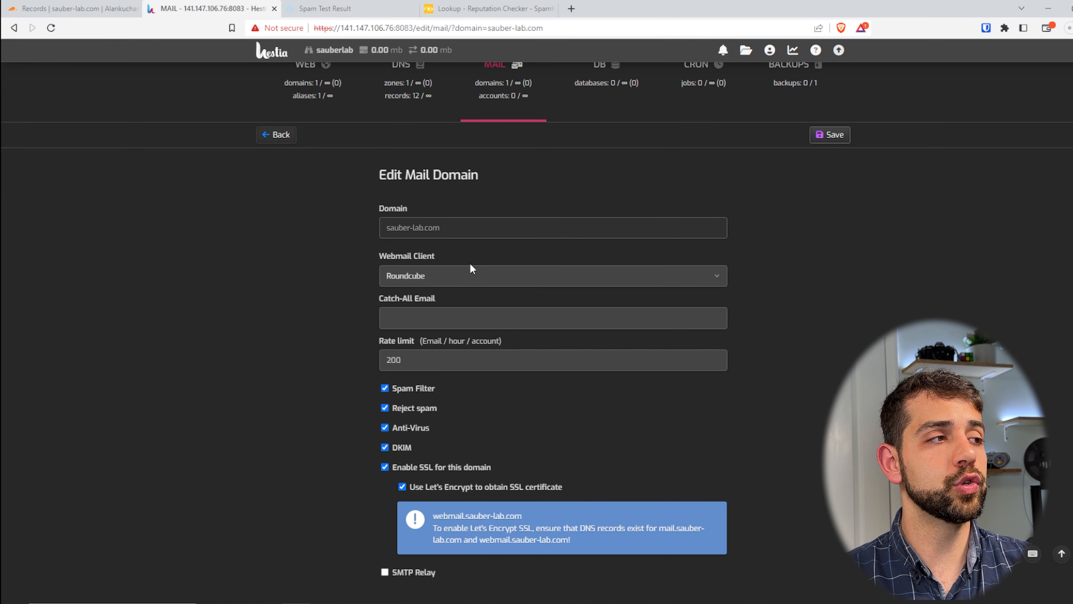
click(476, 486)
scroll(658, 426, down, 5)
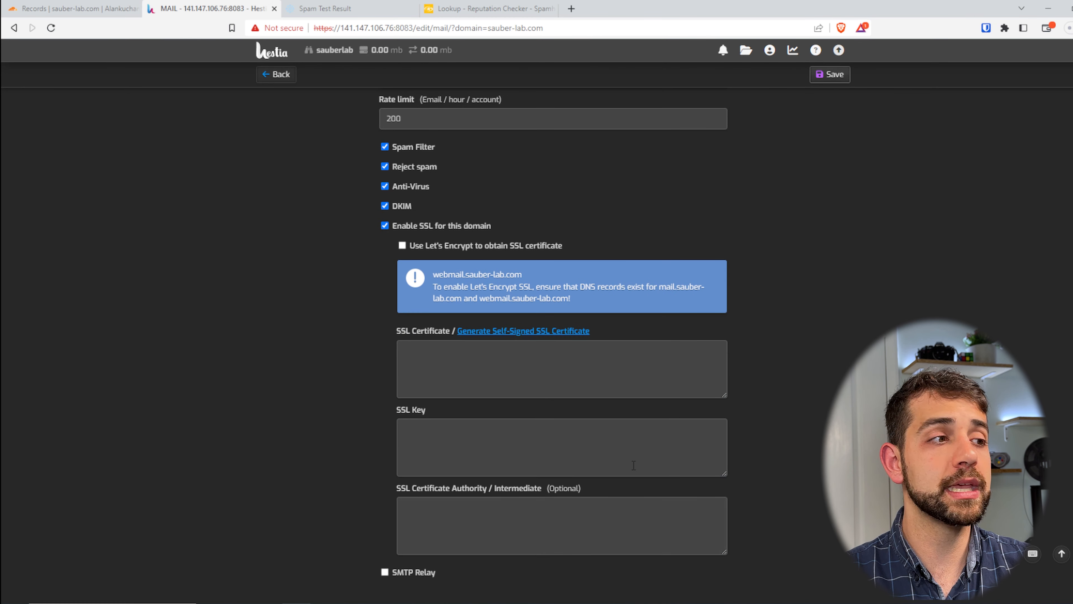
Enable Let's Encrypt as the SSL certificate source for the sauber-lab.com mail domain and save the settings
click(461, 251)
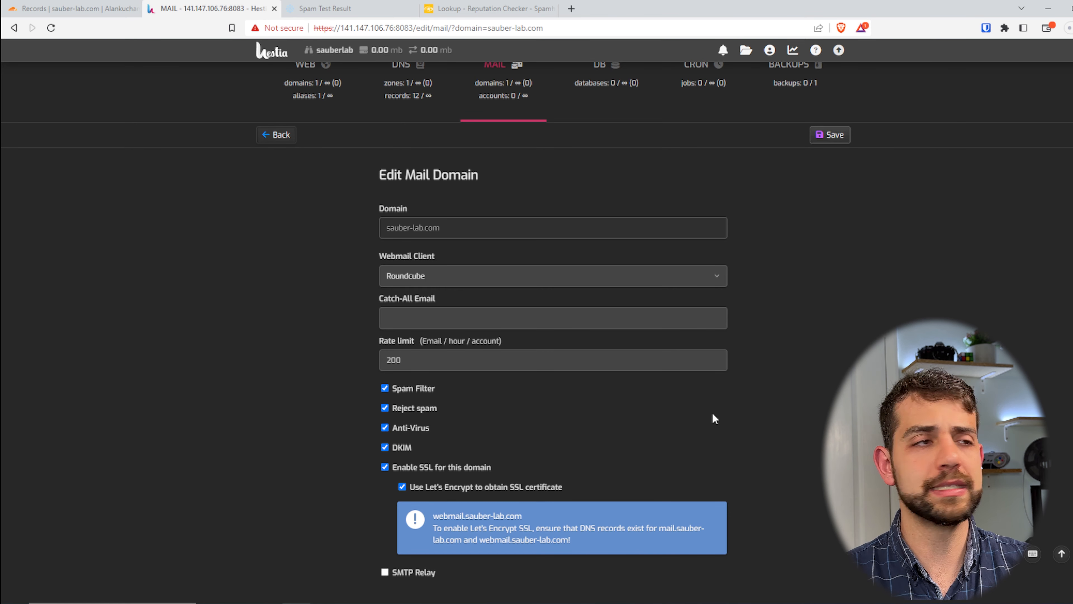
click(832, 140)
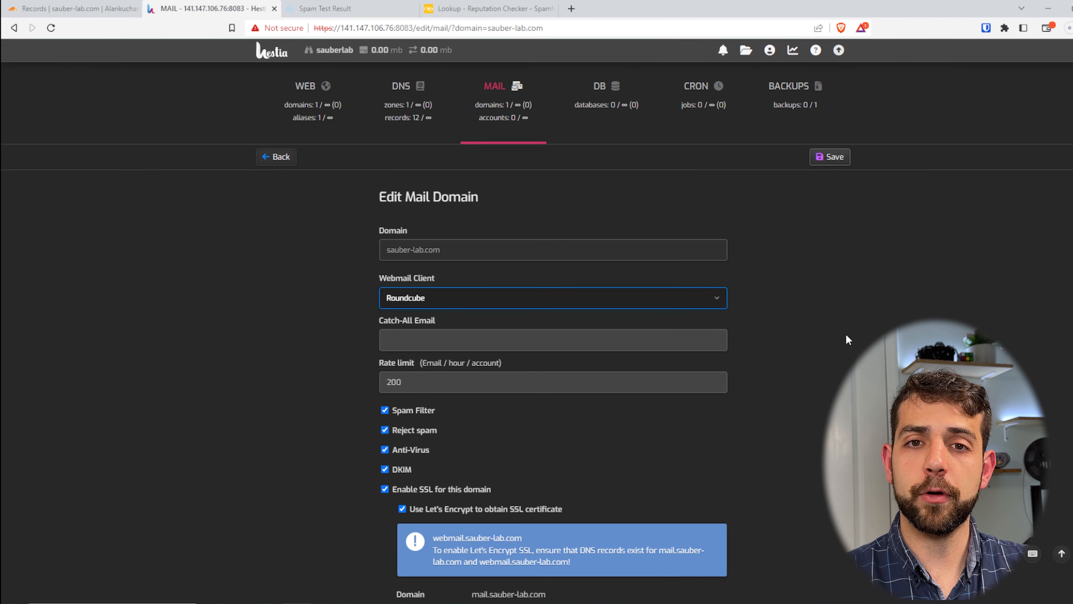
scroll(874, 328, down, 3)
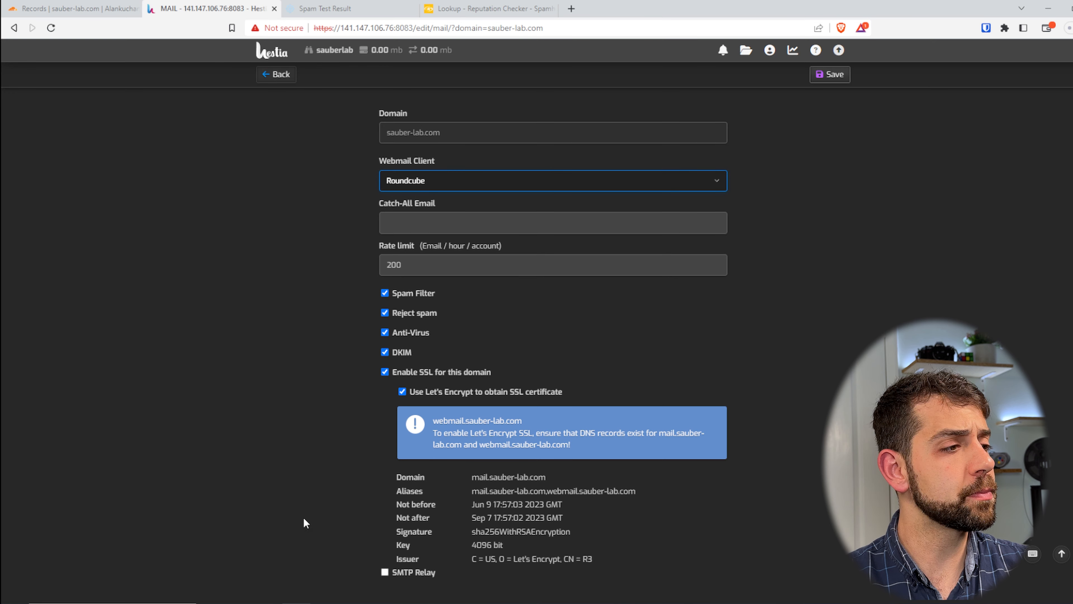
Check the issued certificate's domain, validity dates and webmail alias, and view the Roundcube login page at webmail.sauber-lab.com
drag(470, 477, 516, 477)
drag(471, 504, 430, 521)
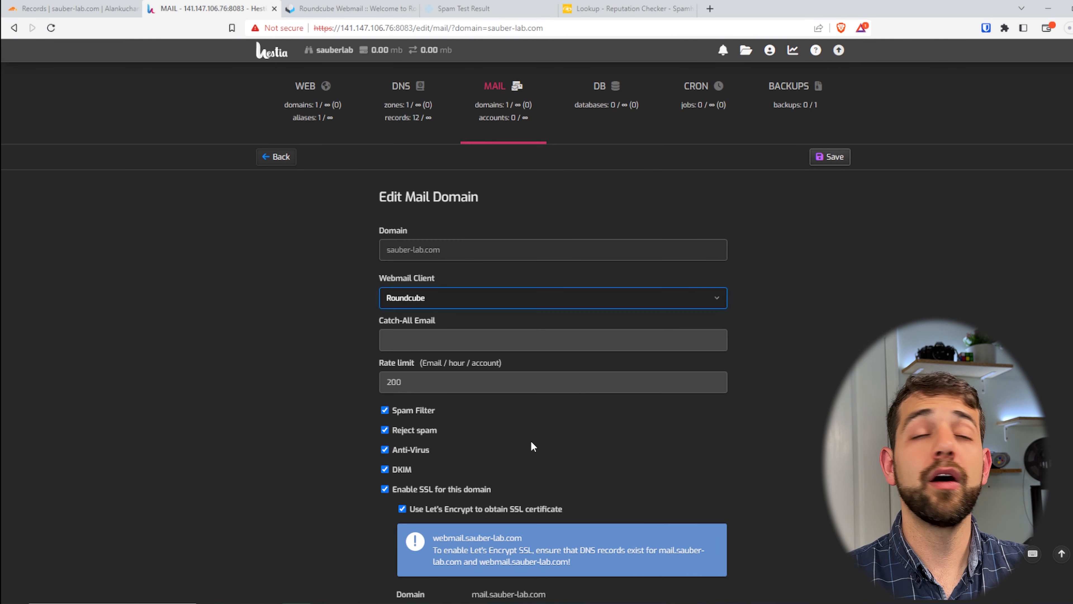
scroll(659, 499, down, 3)
drag(647, 494, 549, 491)
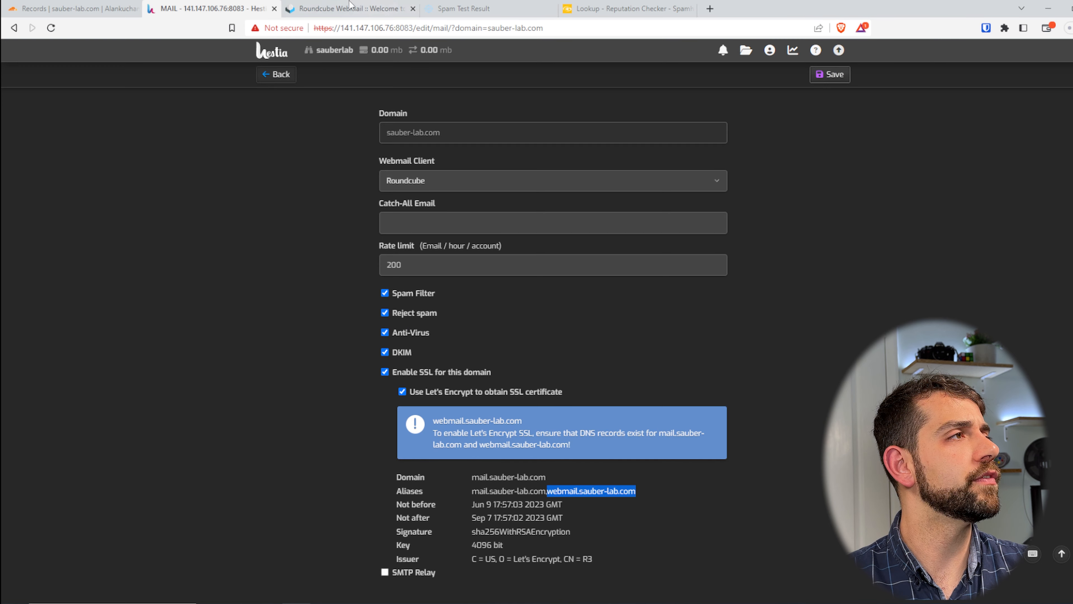
click(367, 6)
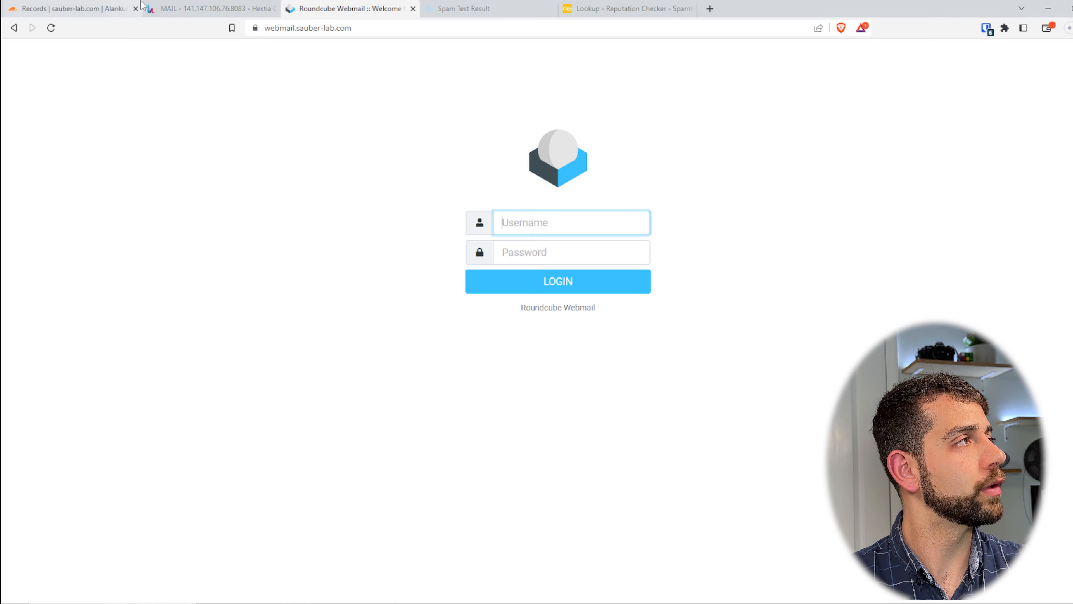
Back in Hestia, add a sauber-lab.com mail account with the owner's first name as account name and an account password, and save it
click(177, 9)
scroll(250, 132, up, 3)
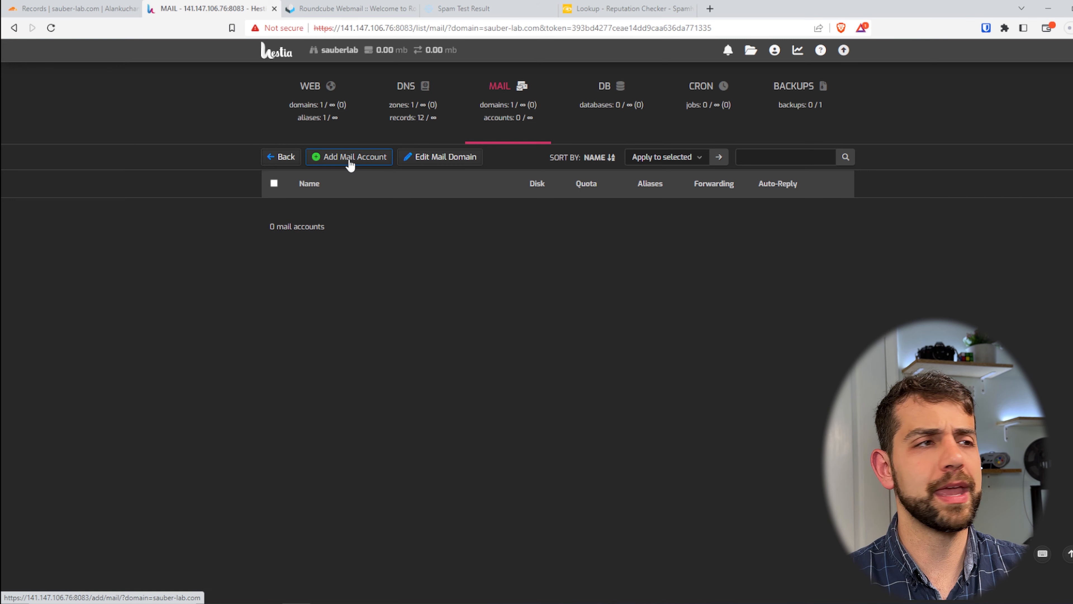
click(350, 163)
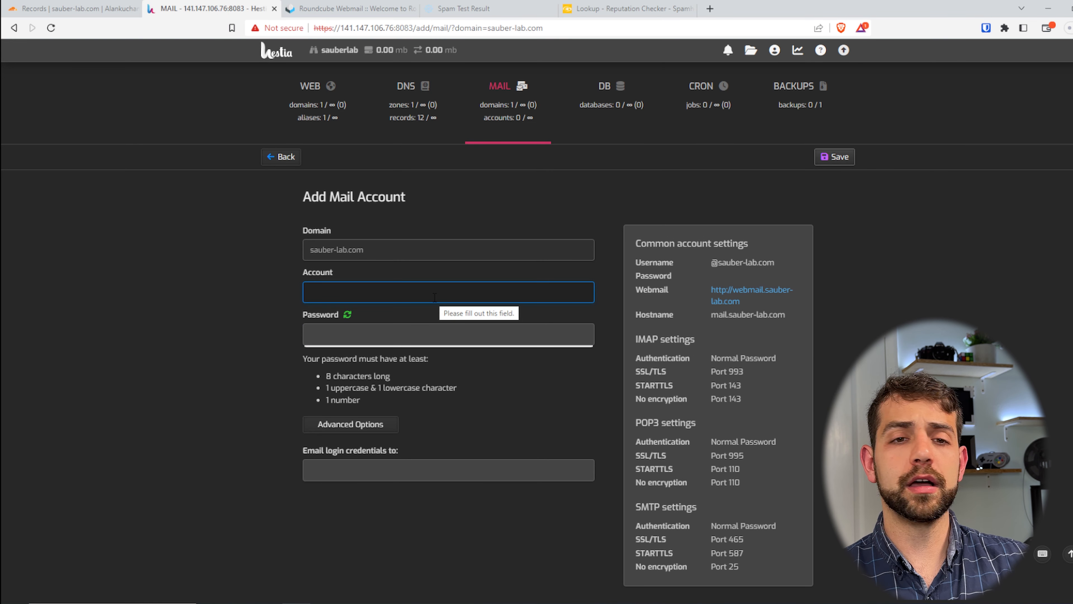
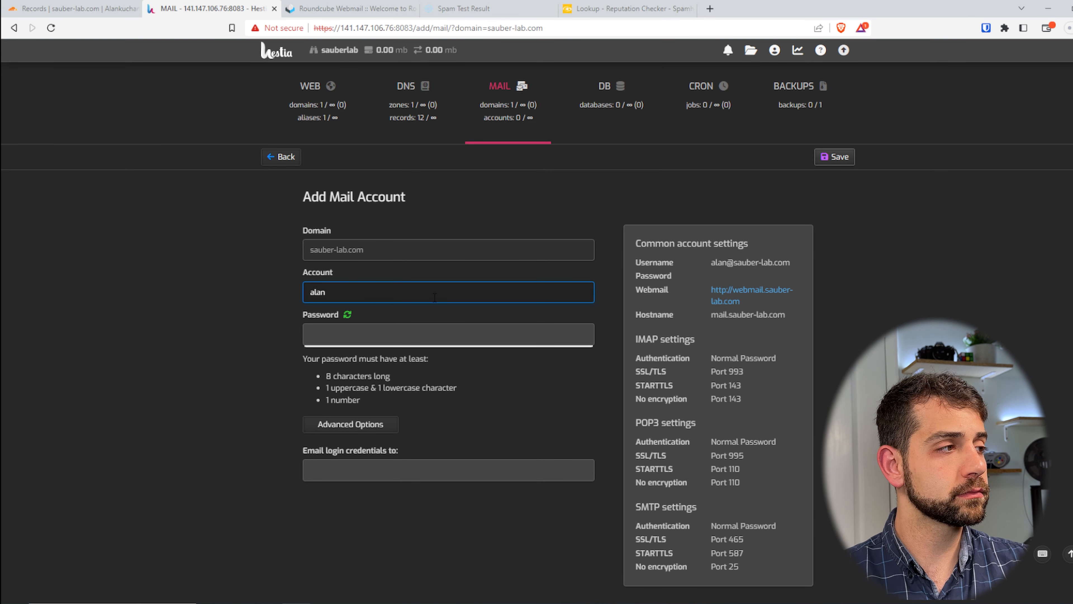
drag(711, 262, 758, 263)
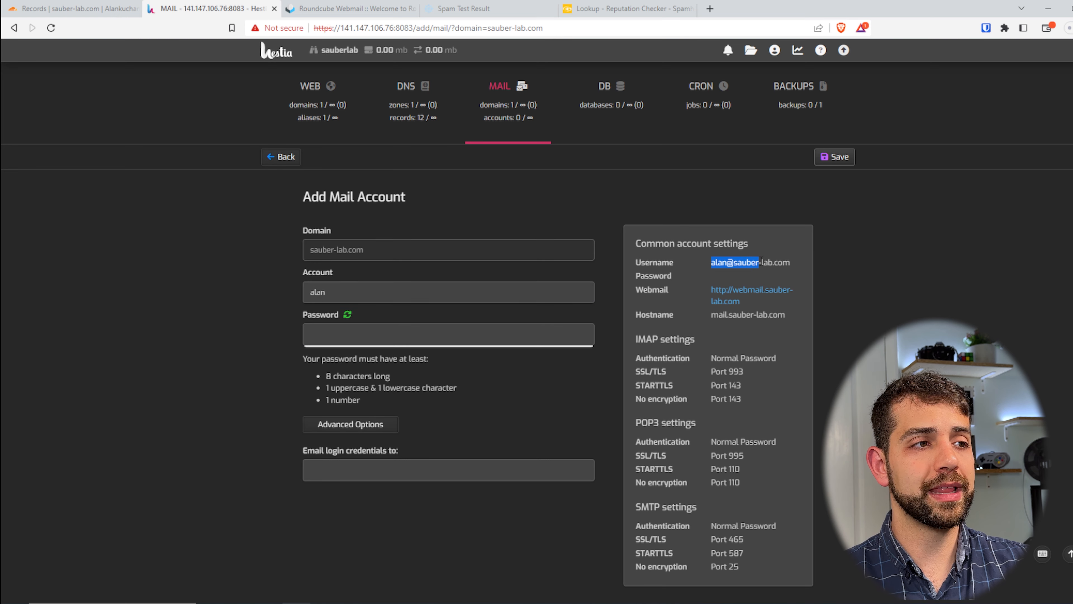
click(453, 328)
key(Down)
key(Return)
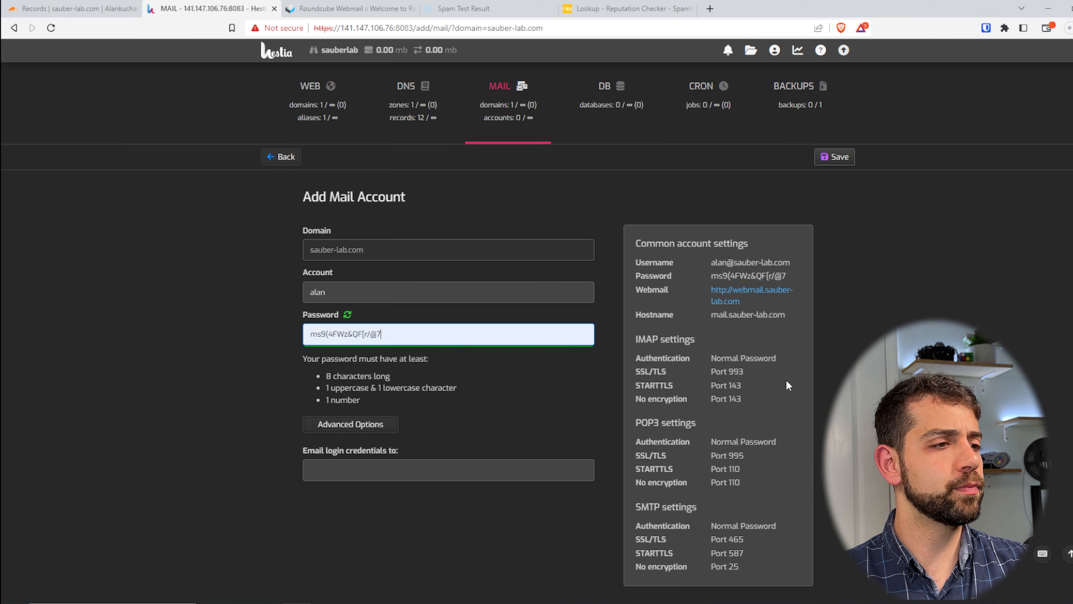
click(841, 156)
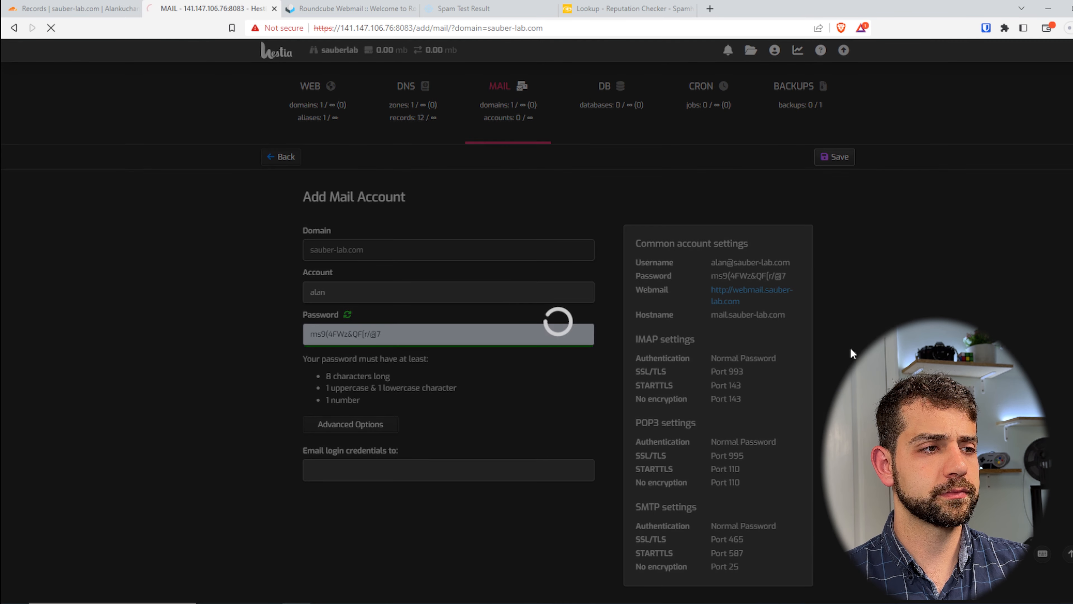
Return to the sauber-lab.com mail accounts and open the new account's settings
click(275, 159)
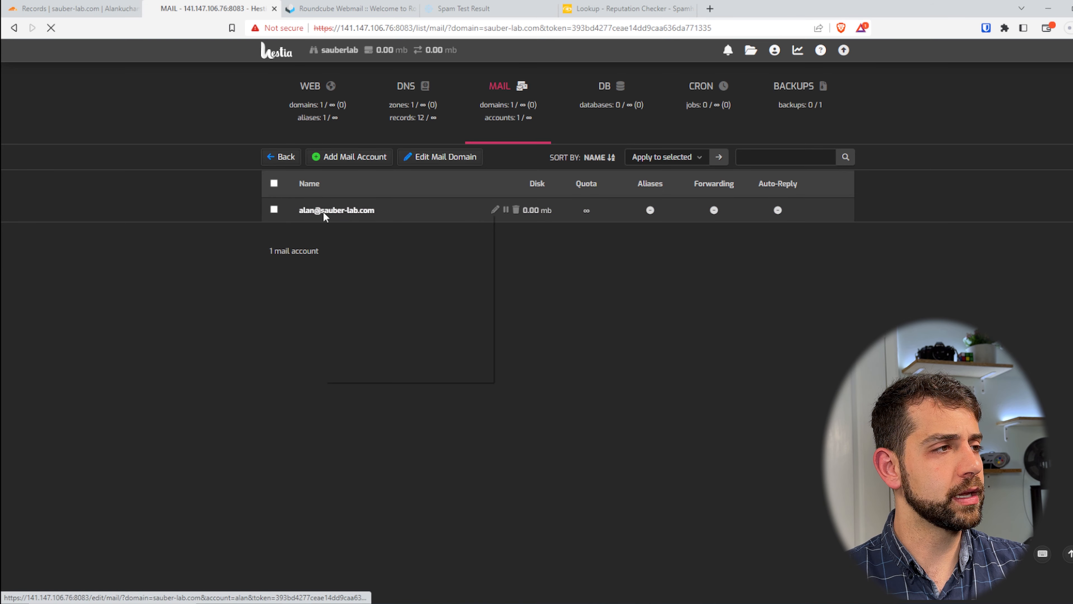
click(324, 213)
right_click(322, 211)
click(634, 372)
scroll(639, 386, down, 2)
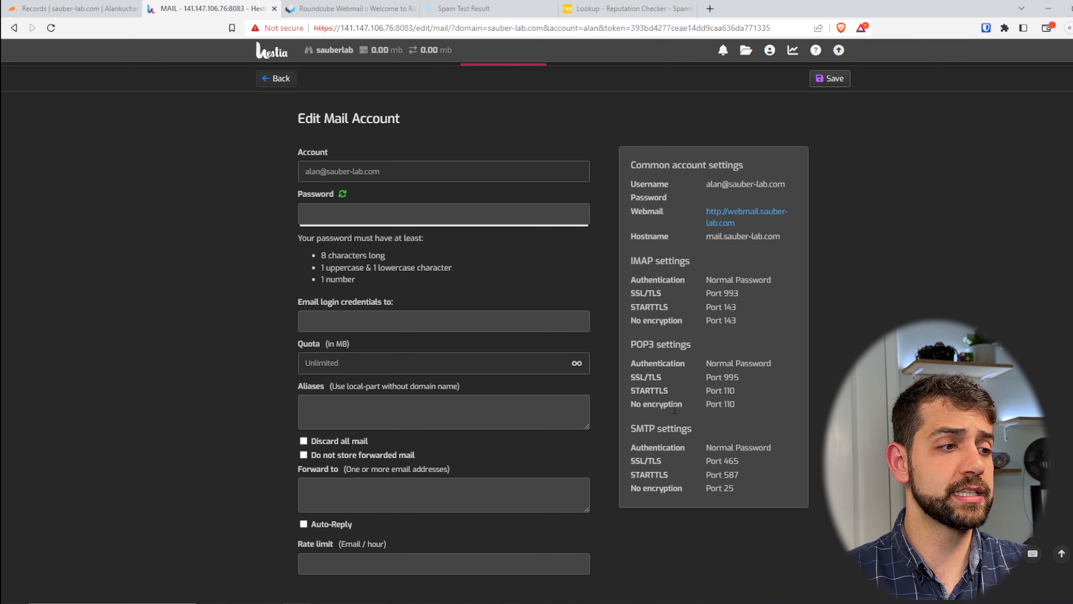
Examine the IMAP, POP3 and SMTP ports in the mail account's common settings
drag(671, 488, 706, 282)
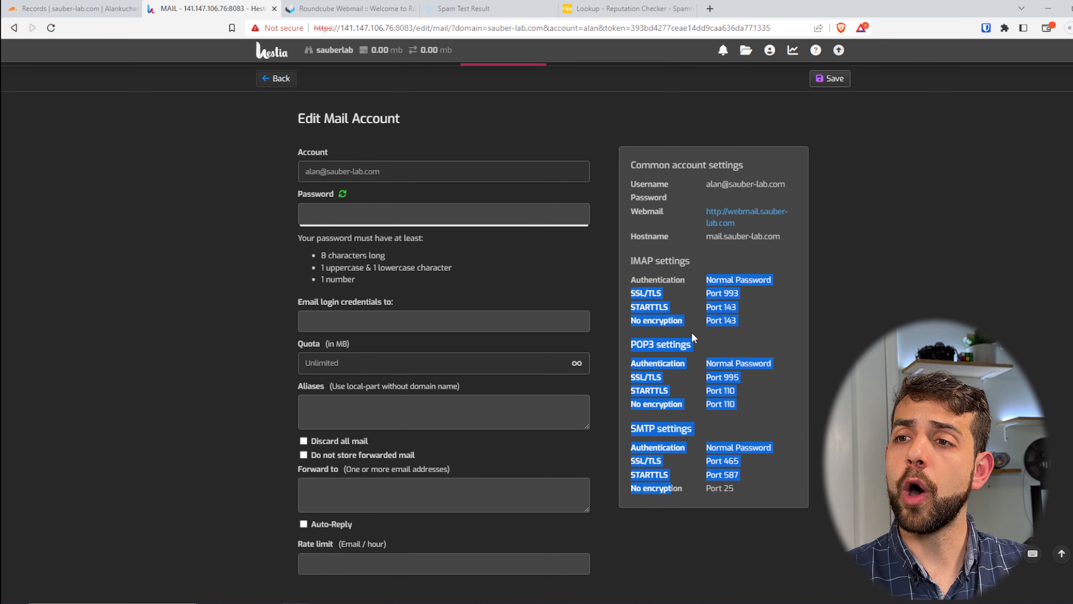
drag(735, 492, 700, 489)
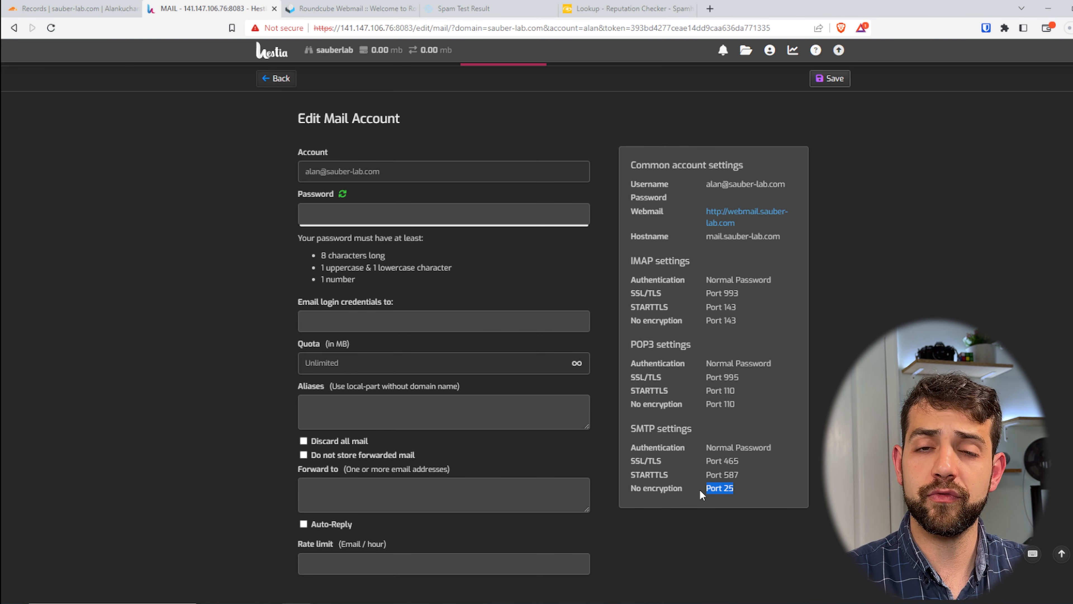
click(662, 536)
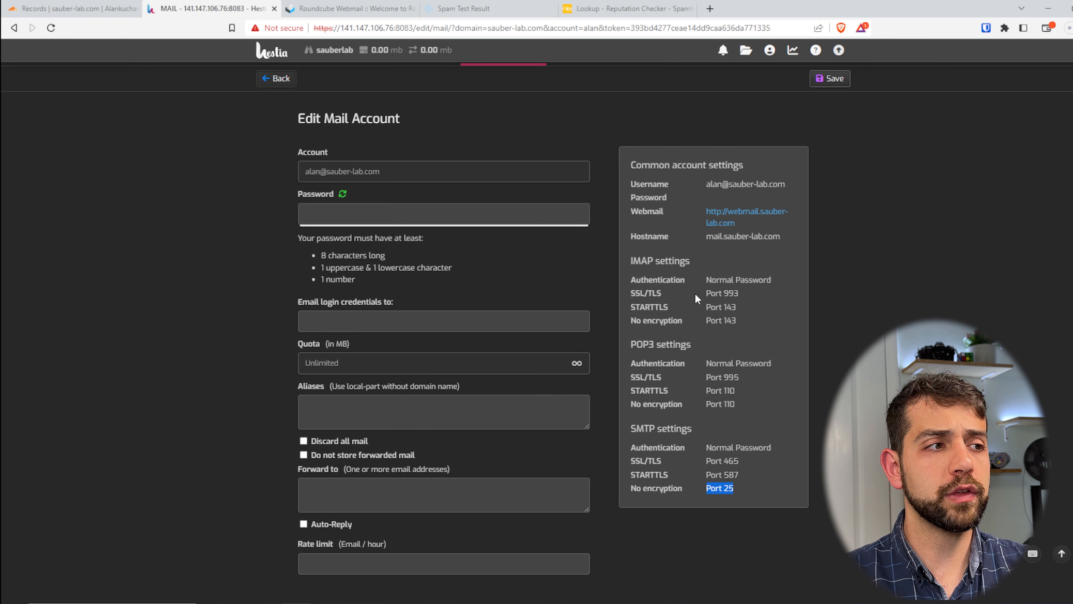
drag(636, 338, 650, 340)
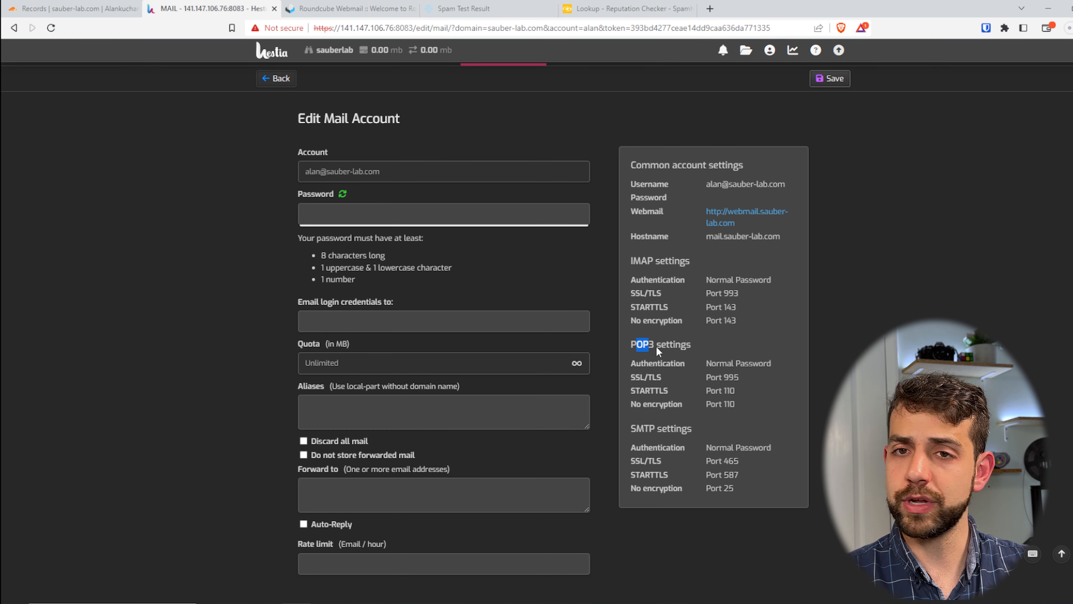
drag(721, 377, 714, 427)
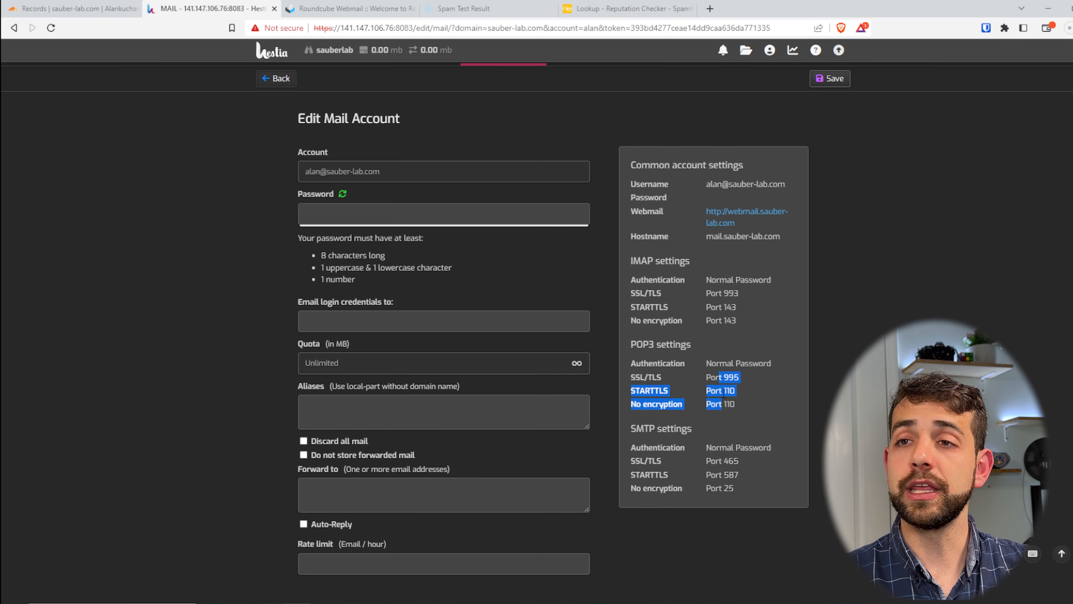
drag(629, 260, 651, 259)
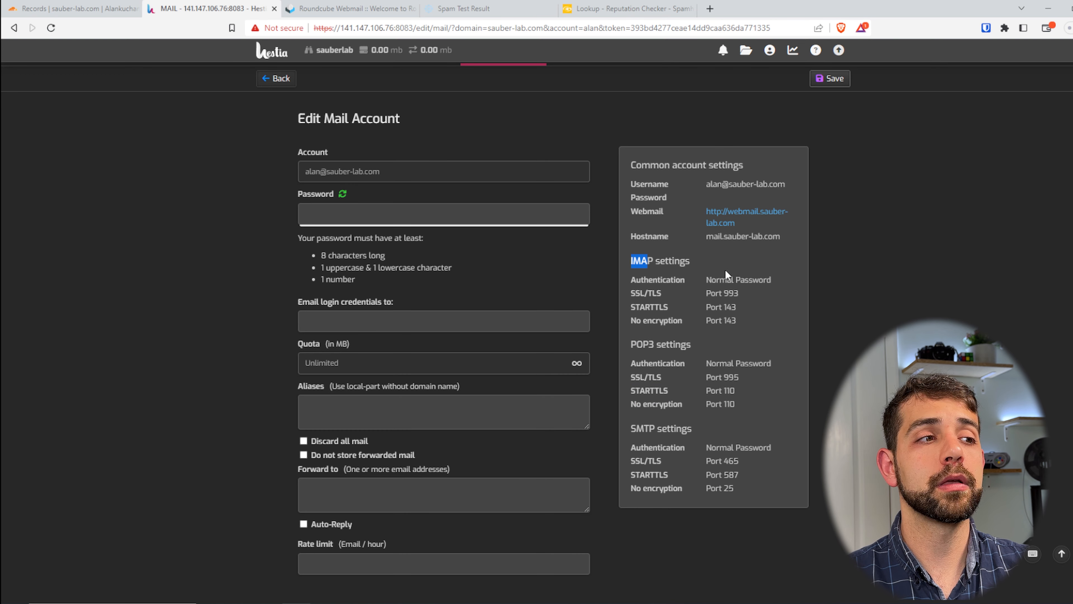
drag(706, 298, 725, 328)
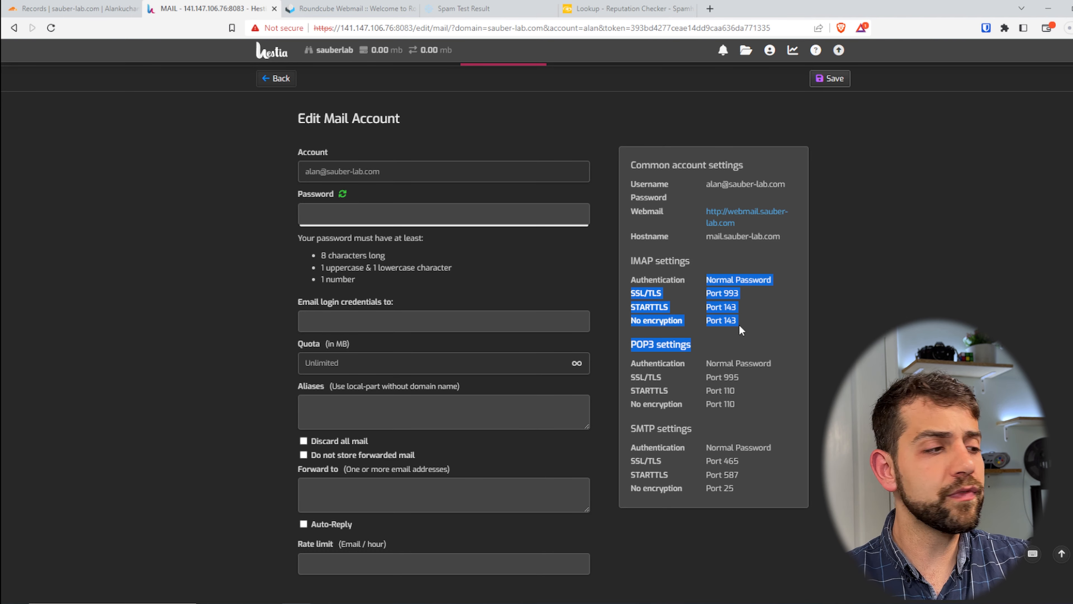
Switch to Oracle Cloud and review which web, Hestia and mail ports the security list's ingress rules allow
key(alt+Tab)
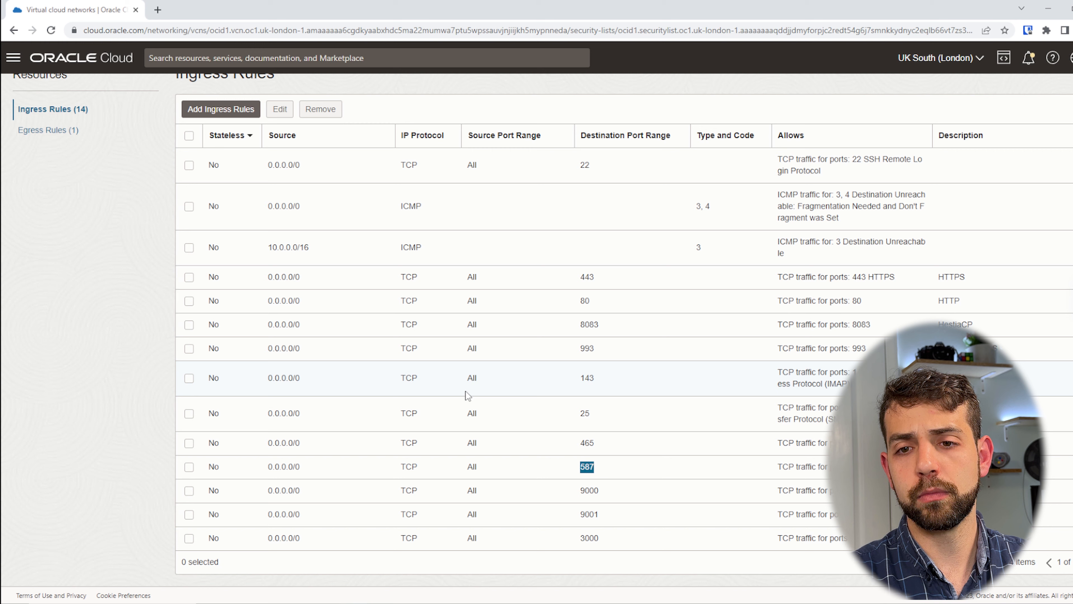
drag(581, 277, 657, 295)
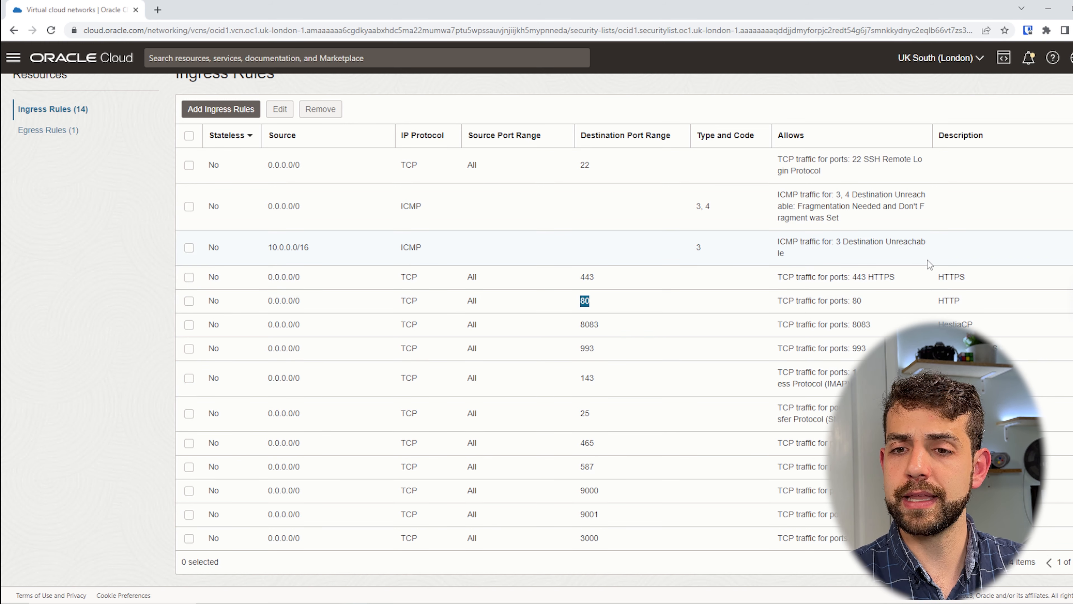
drag(936, 279, 951, 298)
click(928, 307)
click(1001, 328)
drag(1003, 332, 937, 325)
drag(565, 325, 619, 336)
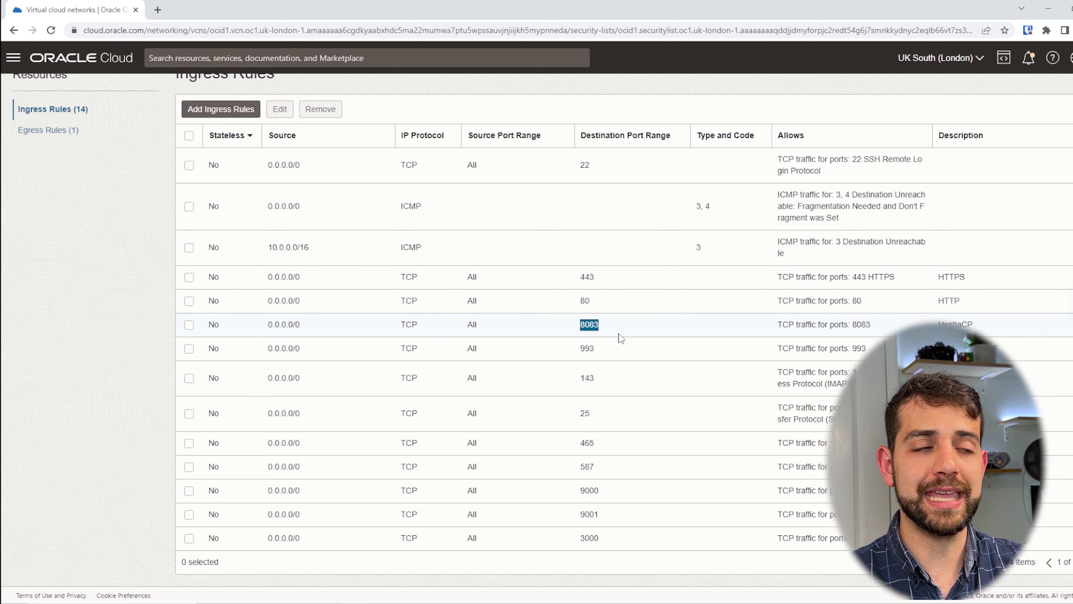
click(606, 359)
drag(1040, 358, 1042, 469)
drag(706, 545, 951, 539)
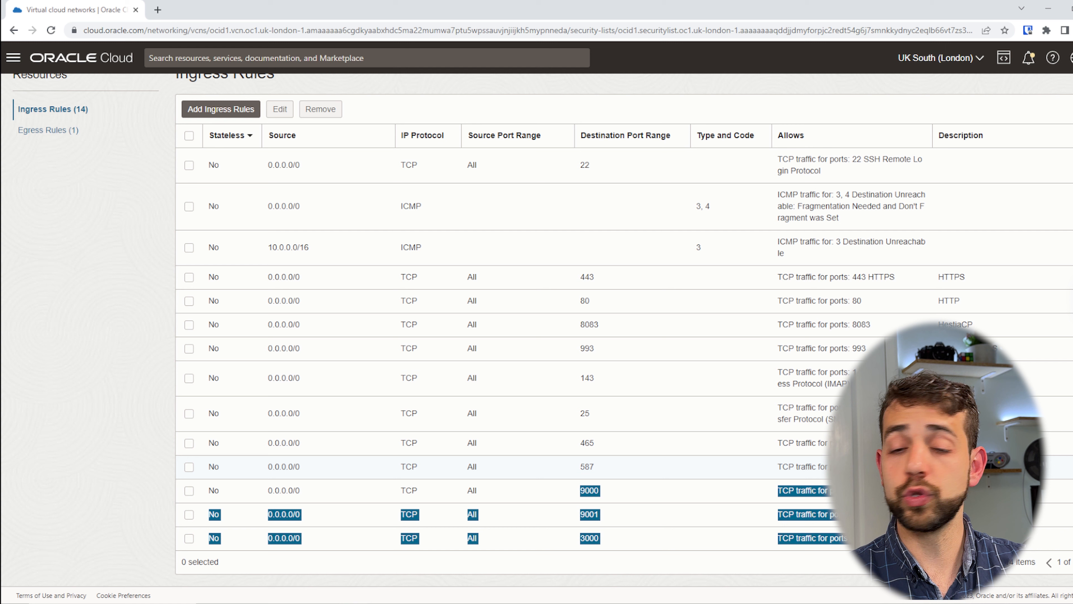
drag(1039, 470, 710, 287)
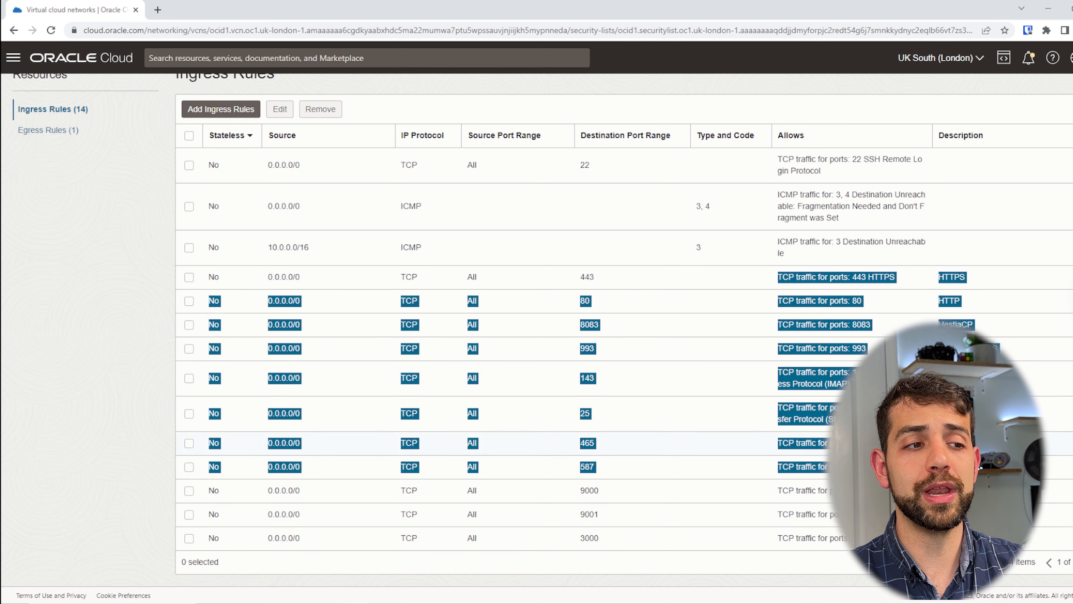
double_click(837, 409)
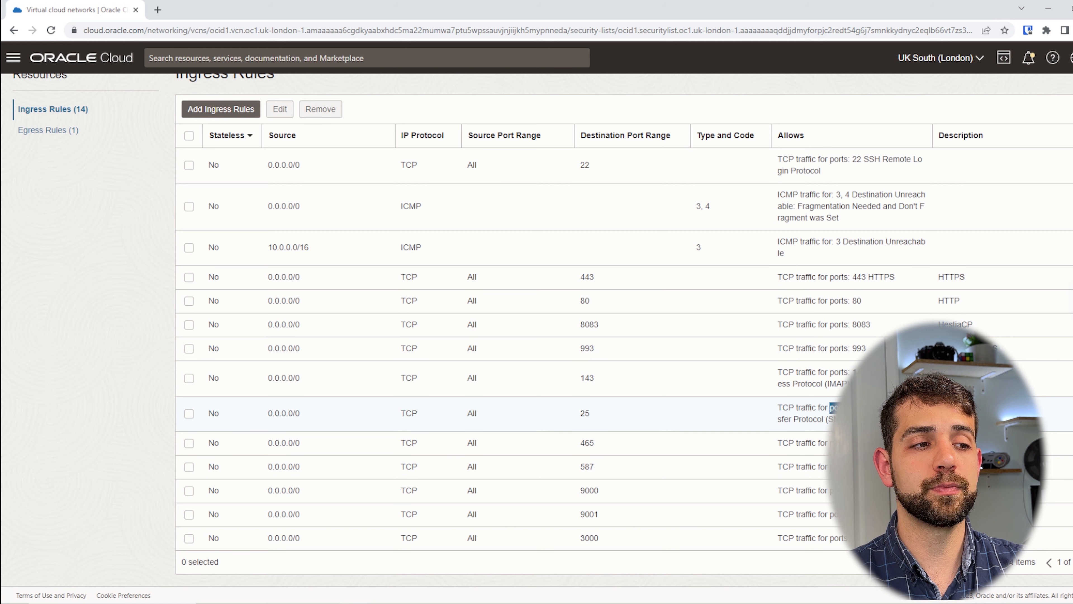
drag(871, 409, 879, 419)
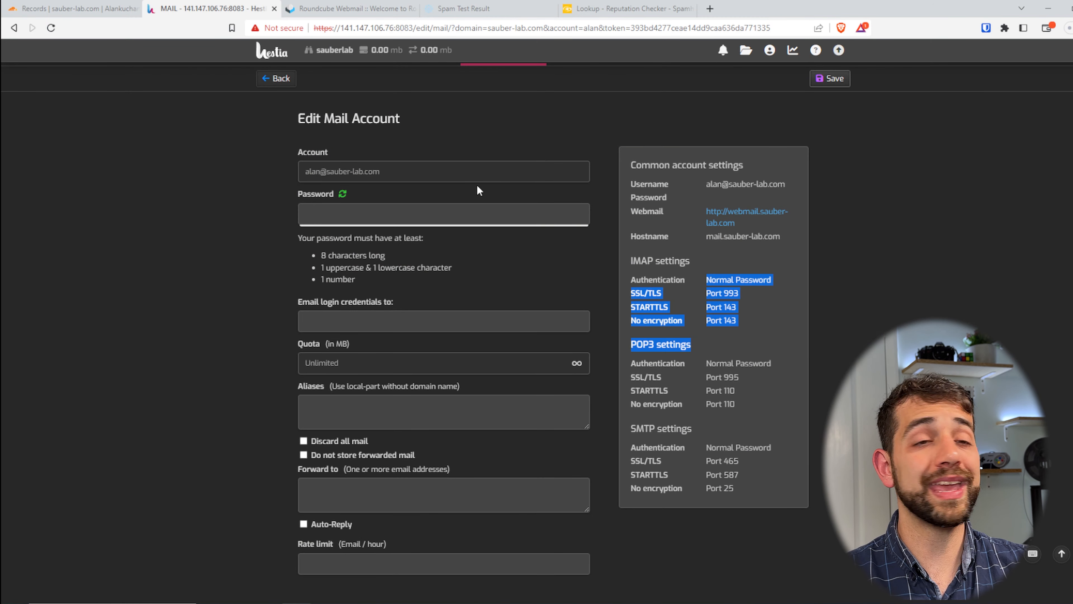
Copy the mail account's username from Hestia, log in to Roundcube with it and the account password, and dismiss the password-saving prompt
drag(783, 185, 709, 182)
key(ctrl+c)
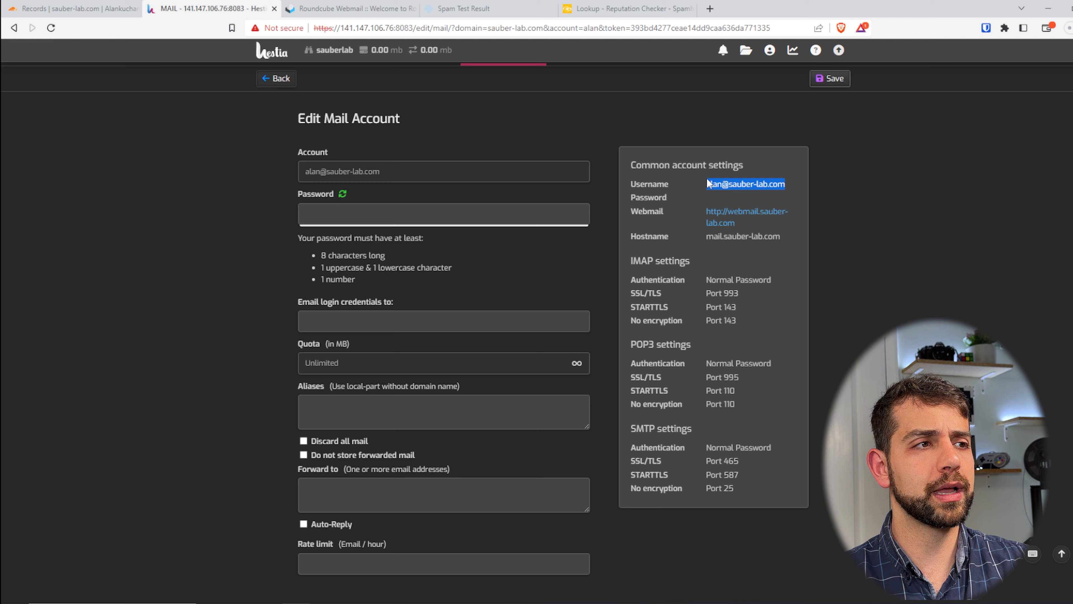
click(380, 8)
key(ctrl+v)
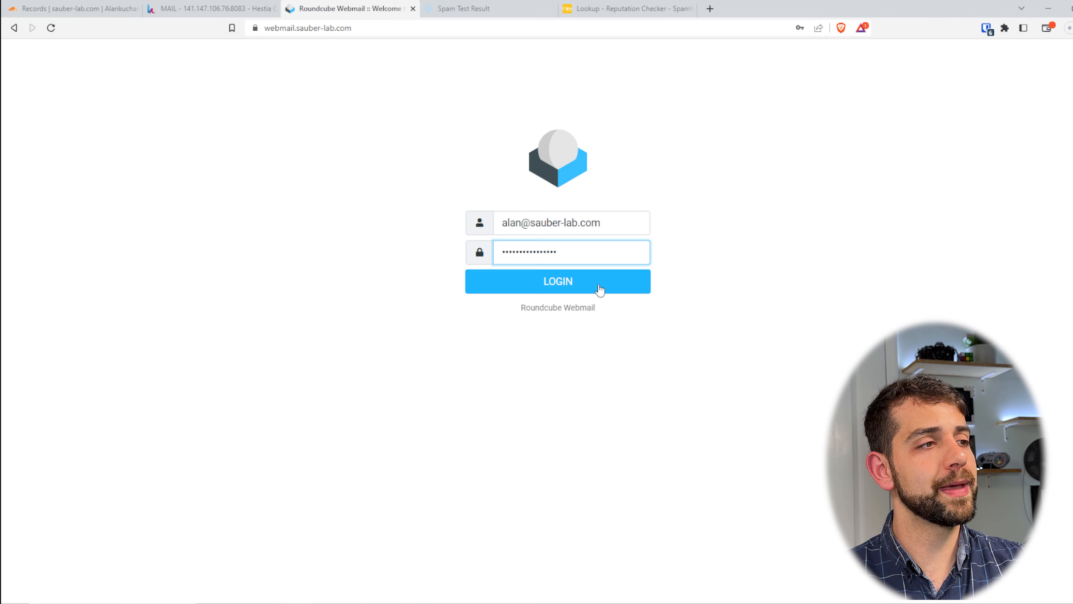
click(599, 288)
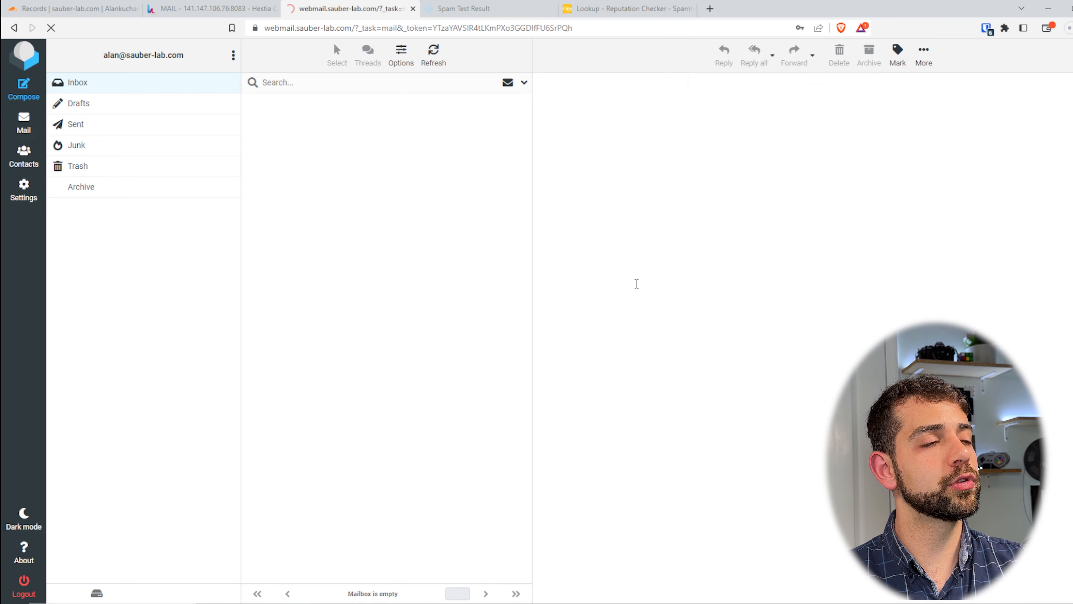
click(861, 46)
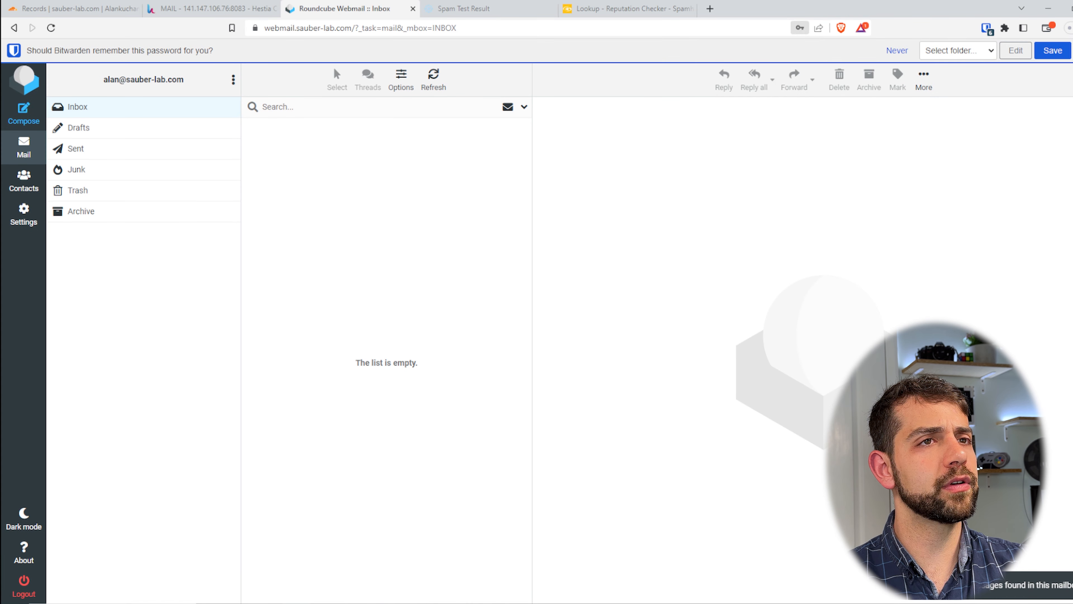
click(897, 50)
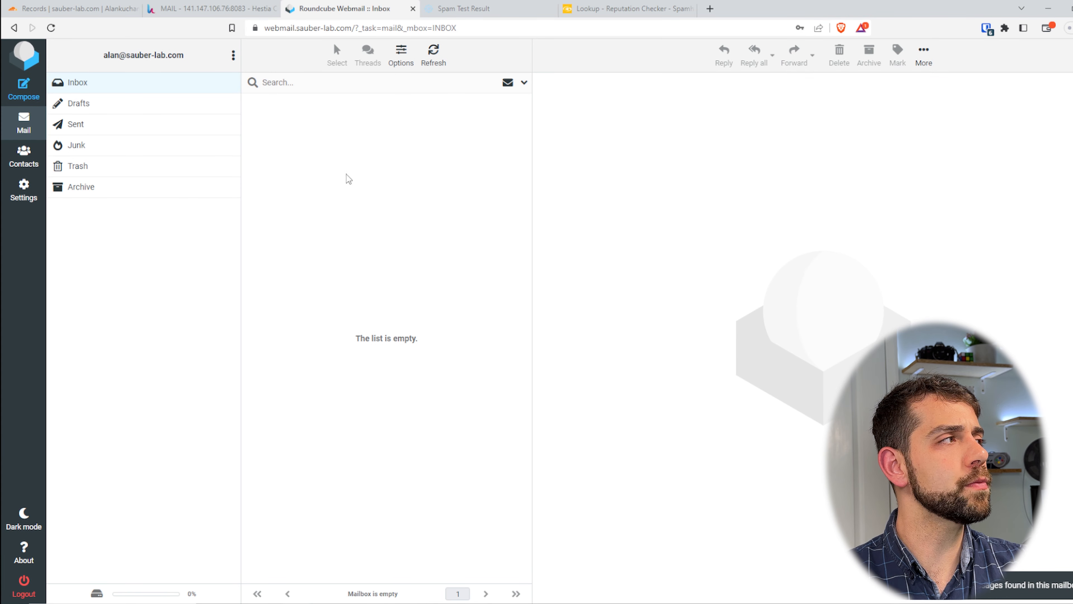
Compose a message to the account's own address with subject and body test123, and send it
click(24, 89)
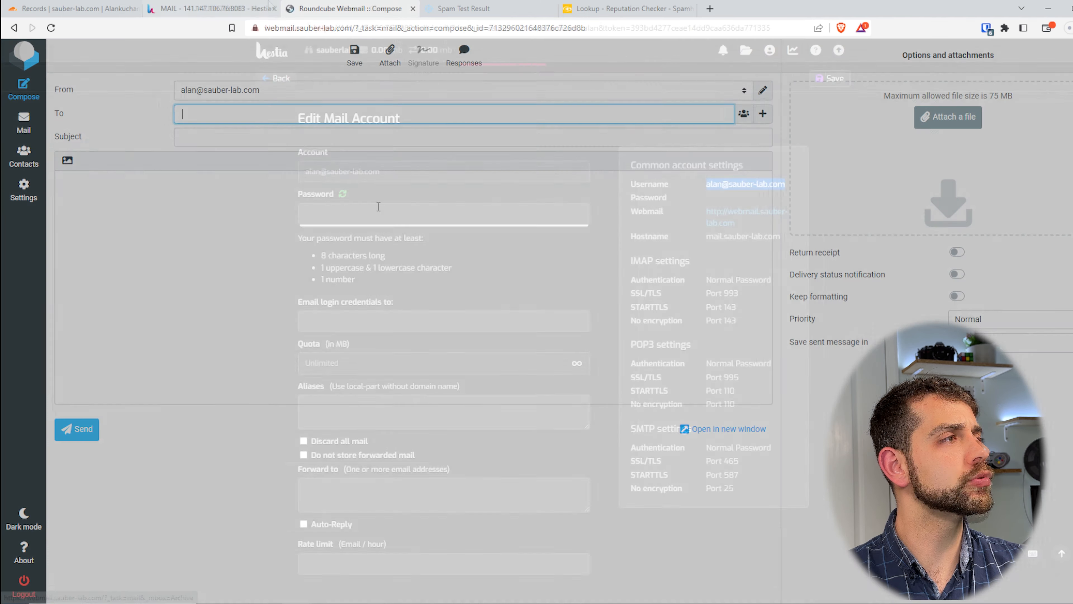
key(ctrl+v)
click(262, 139)
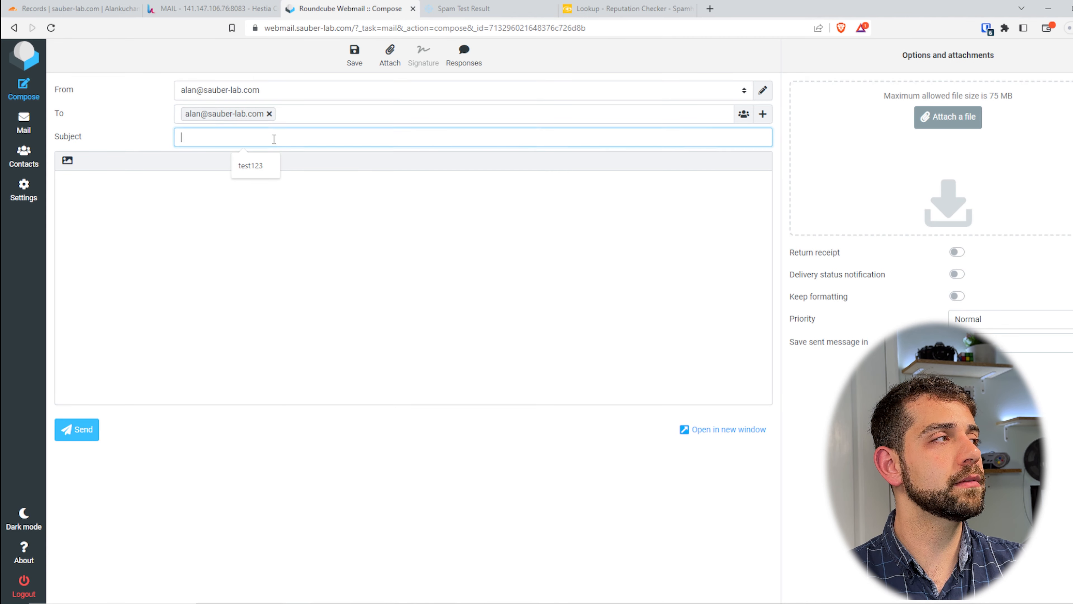
click(250, 169)
click(210, 224)
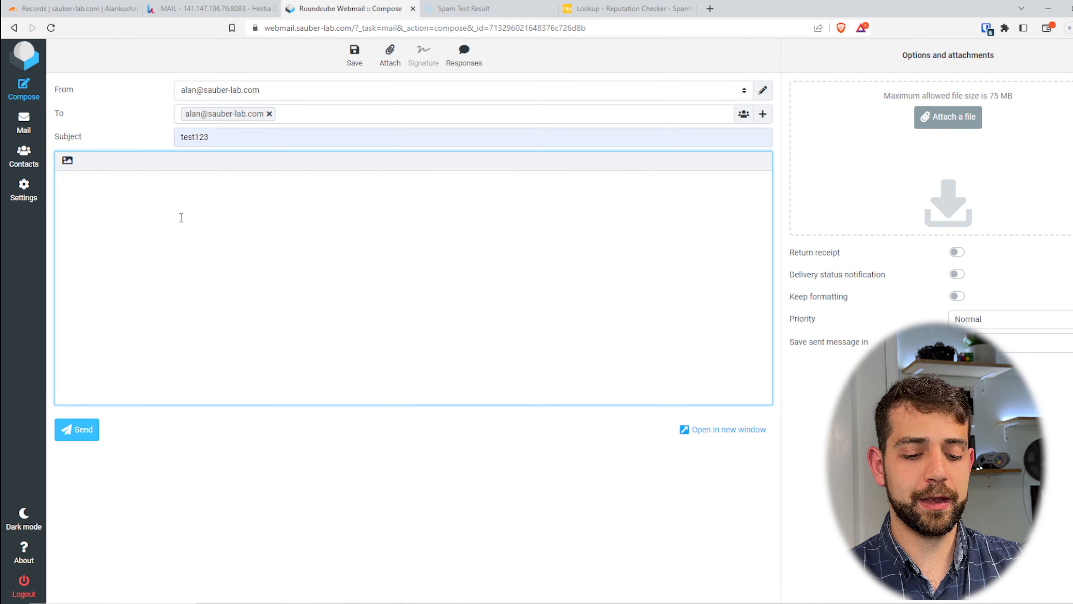
text(test123)
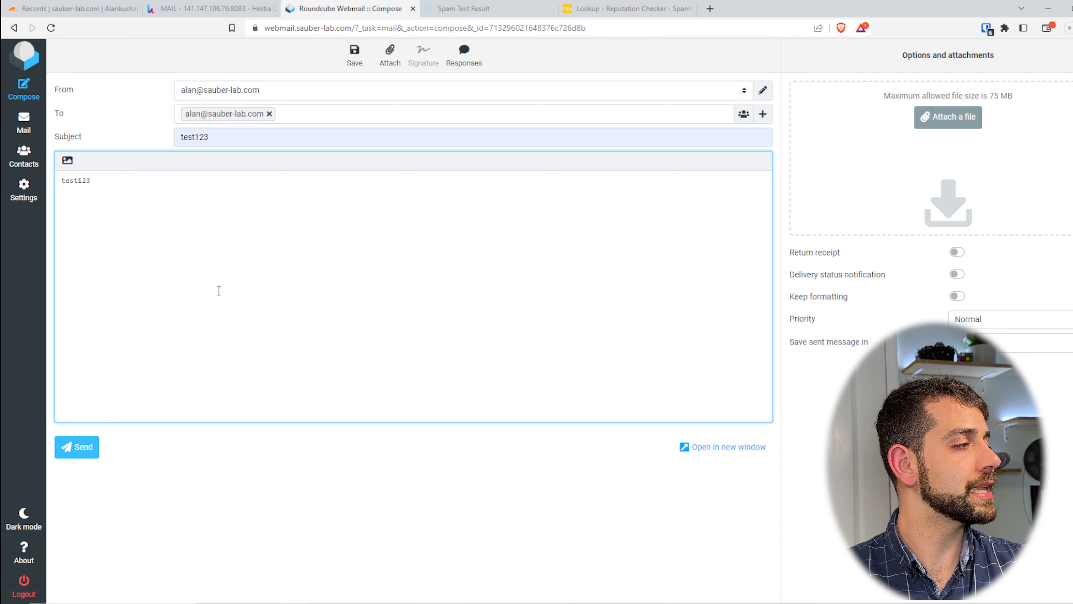
click(89, 447)
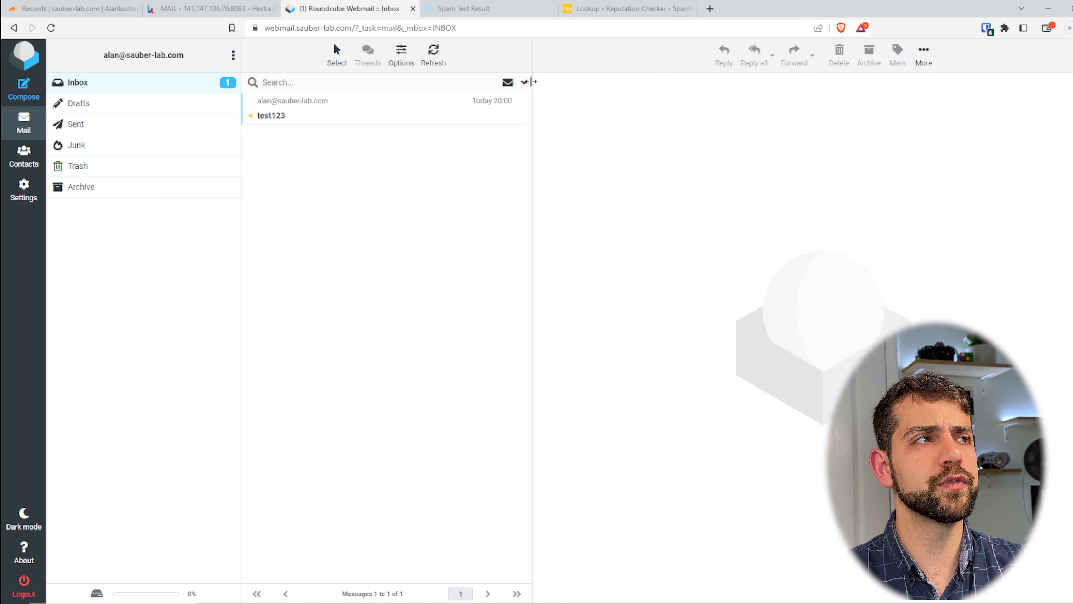
Switch to mail-tester.com and copy the generated test address for the spam check
click(629, 9)
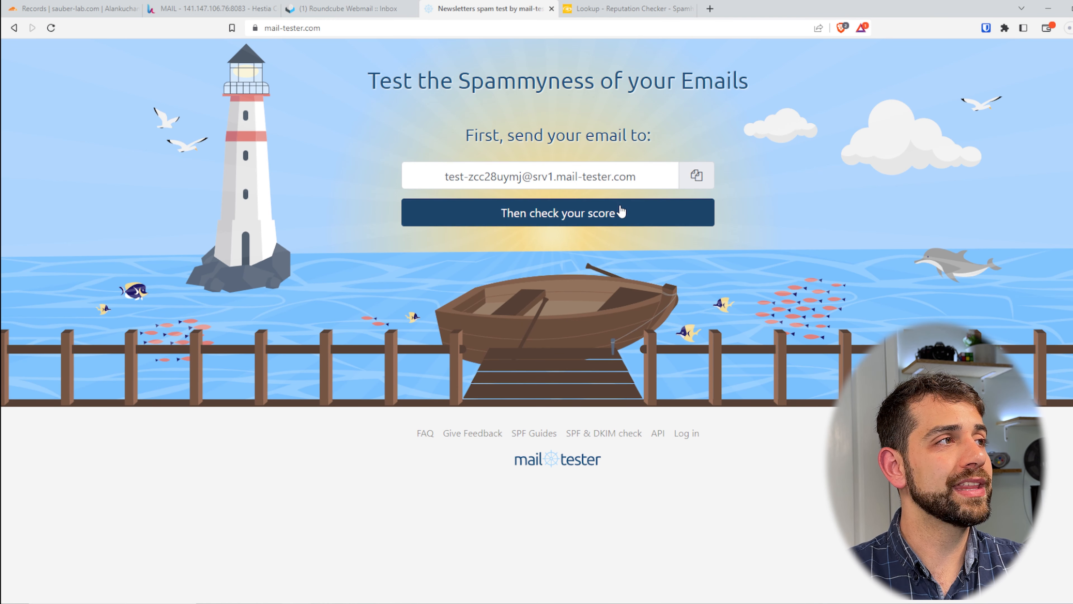
drag(392, 81, 695, 71)
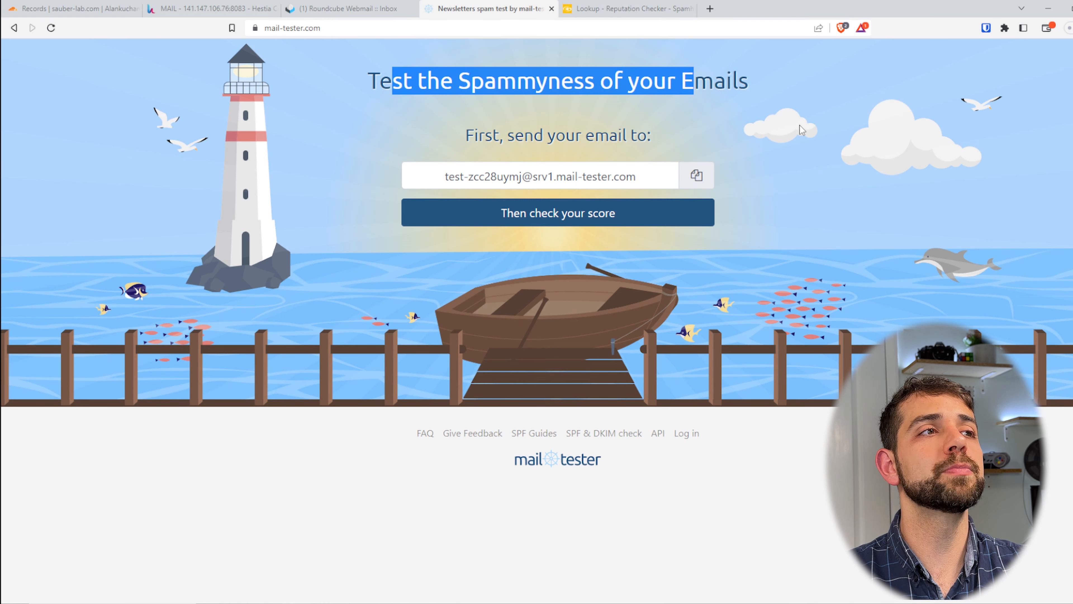
drag(762, 86, 566, 108)
drag(443, 177, 675, 186)
key(ctrl+c)
click(702, 186)
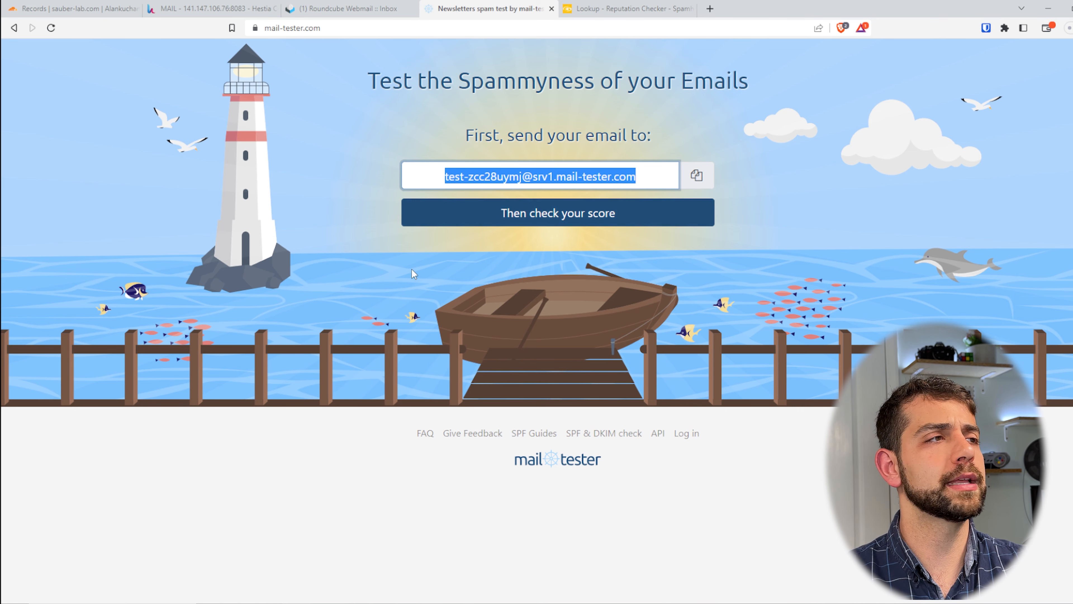
Return to Roundcube and send a message to the copied mail-tester address with subject test123 and body teswt123
click(237, 9)
click(355, 9)
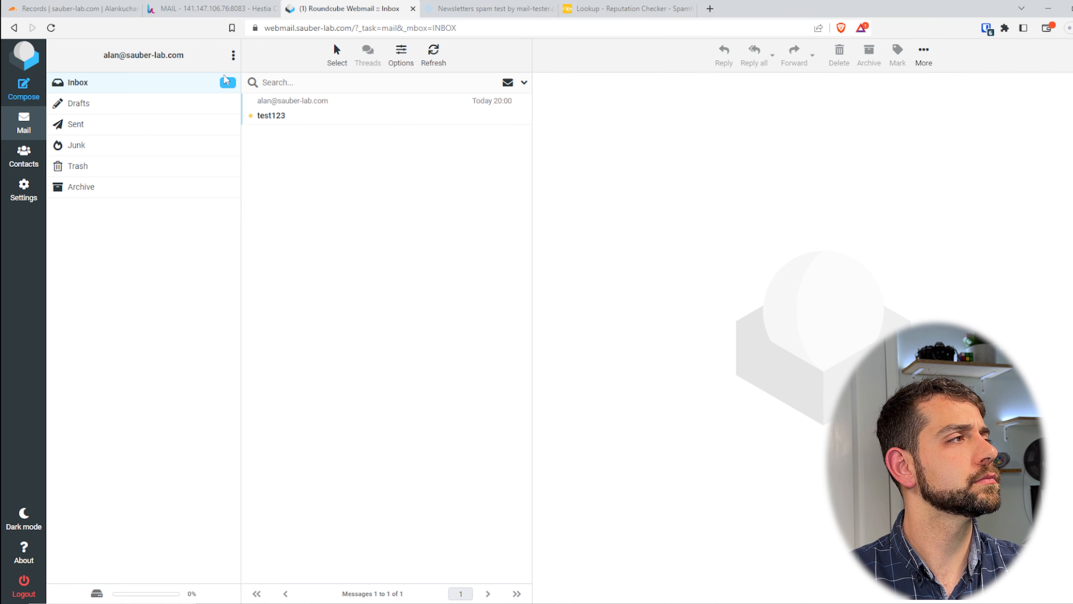
click(25, 106)
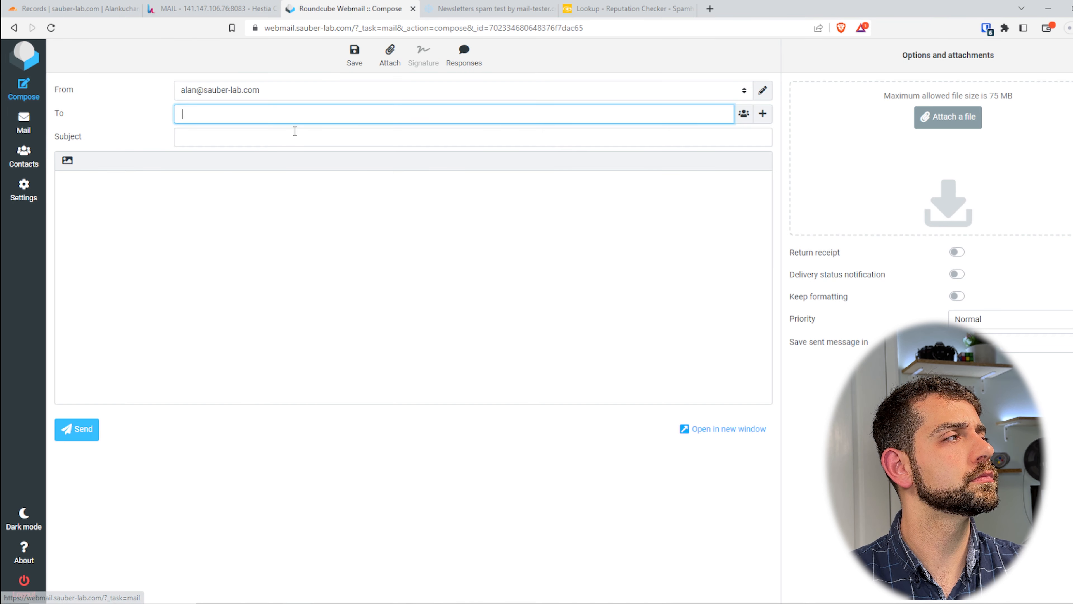
key(ctrl+v)
click(306, 136)
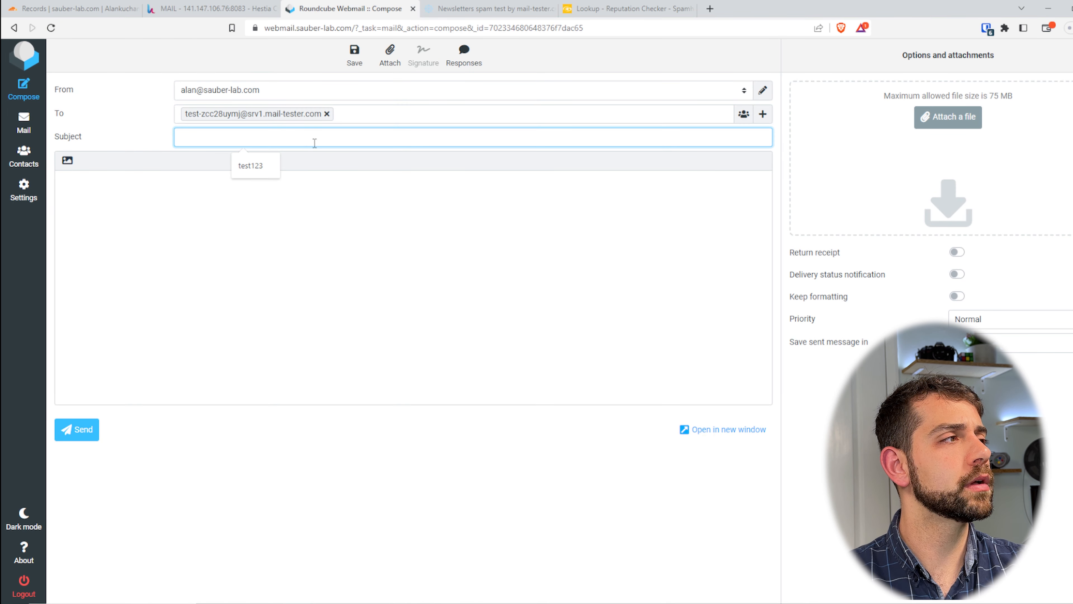
click(254, 169)
click(223, 214)
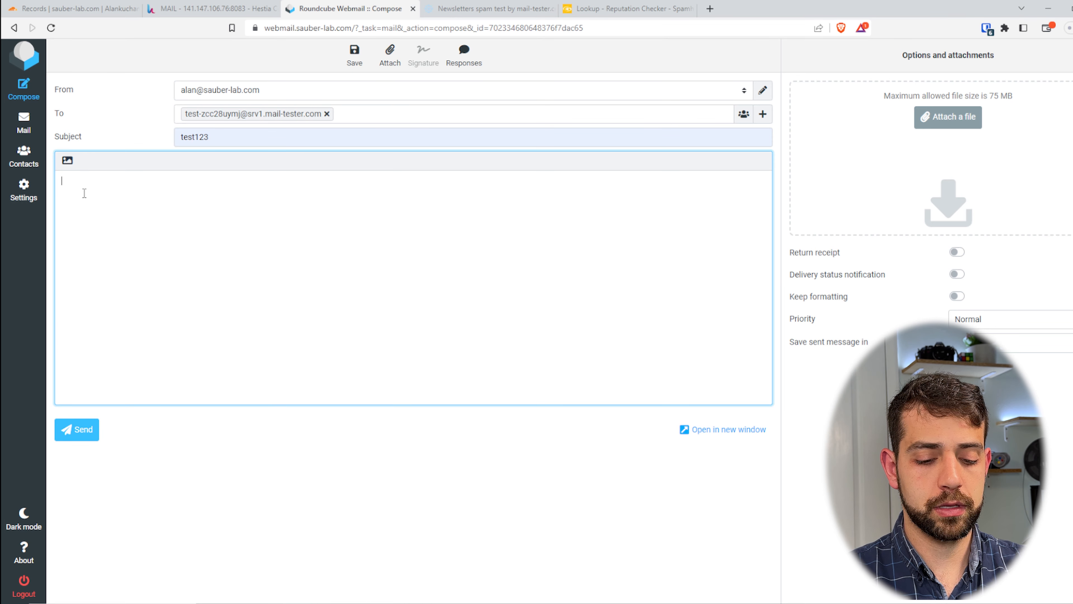
text(teswt123)
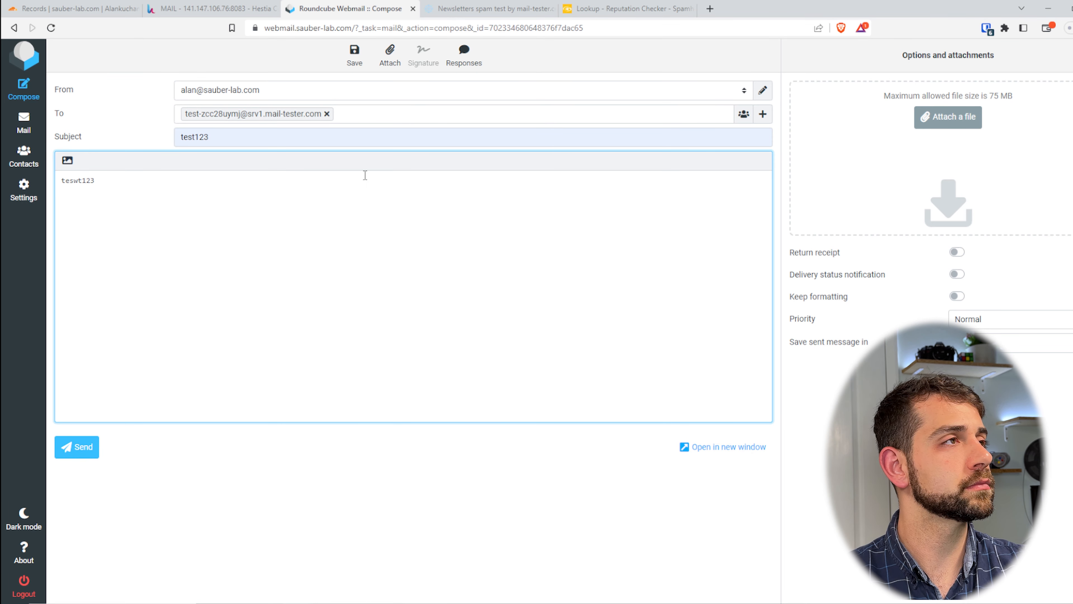
click(79, 448)
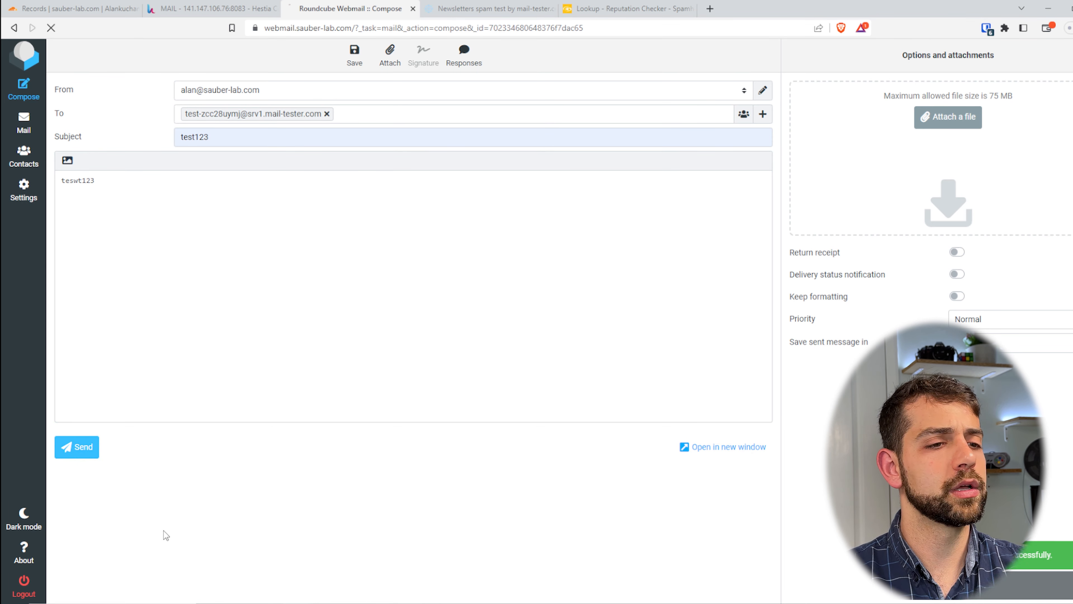
Check the message's score on mail-tester and examine the SpamAssassin and authentication details of the result
click(448, 9)
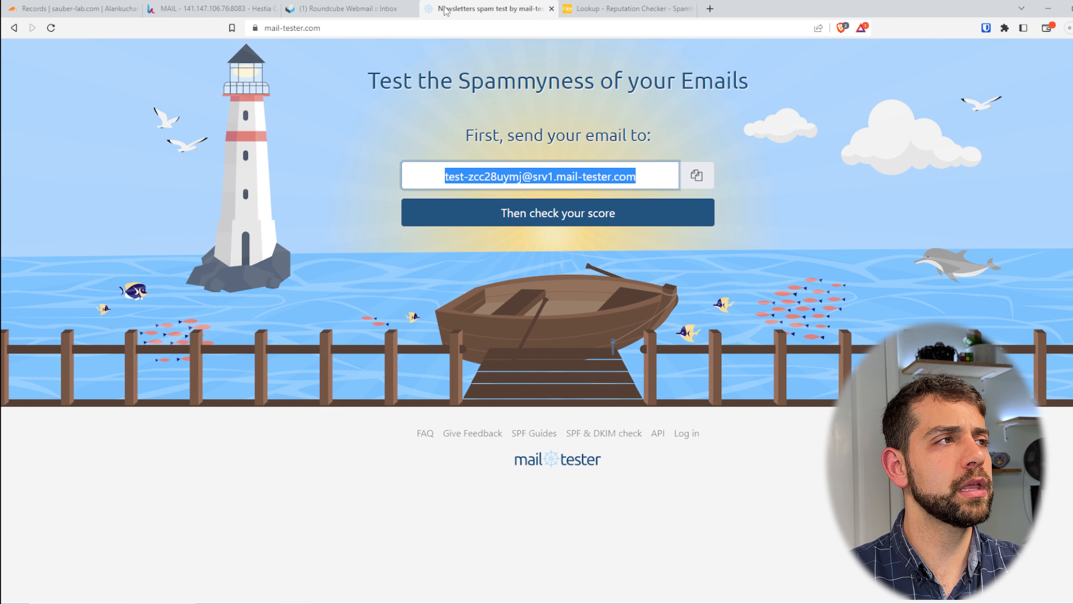
click(511, 215)
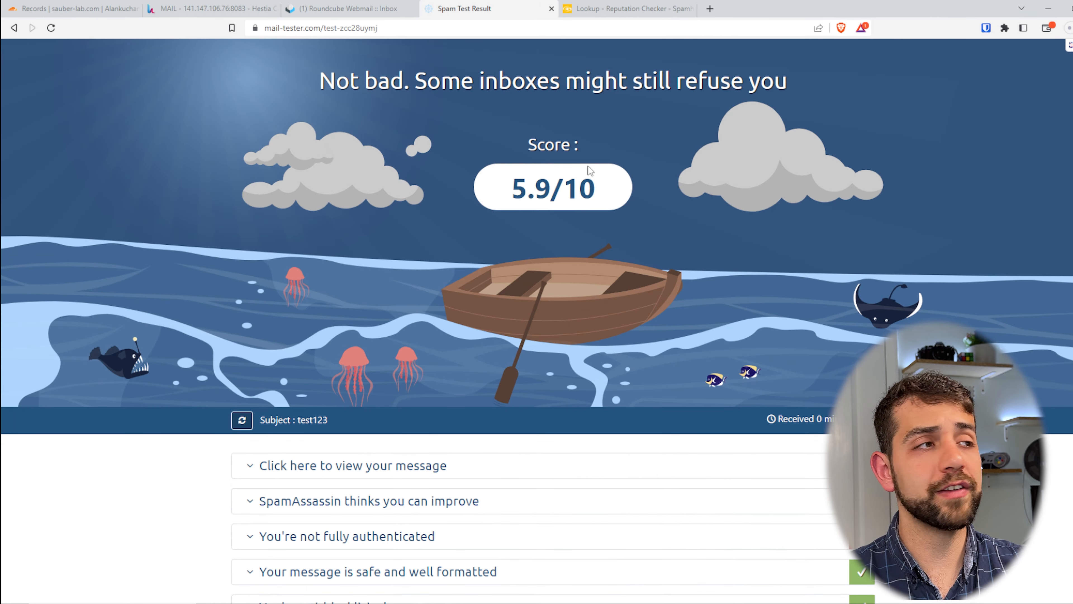
scroll(719, 296, down, 3)
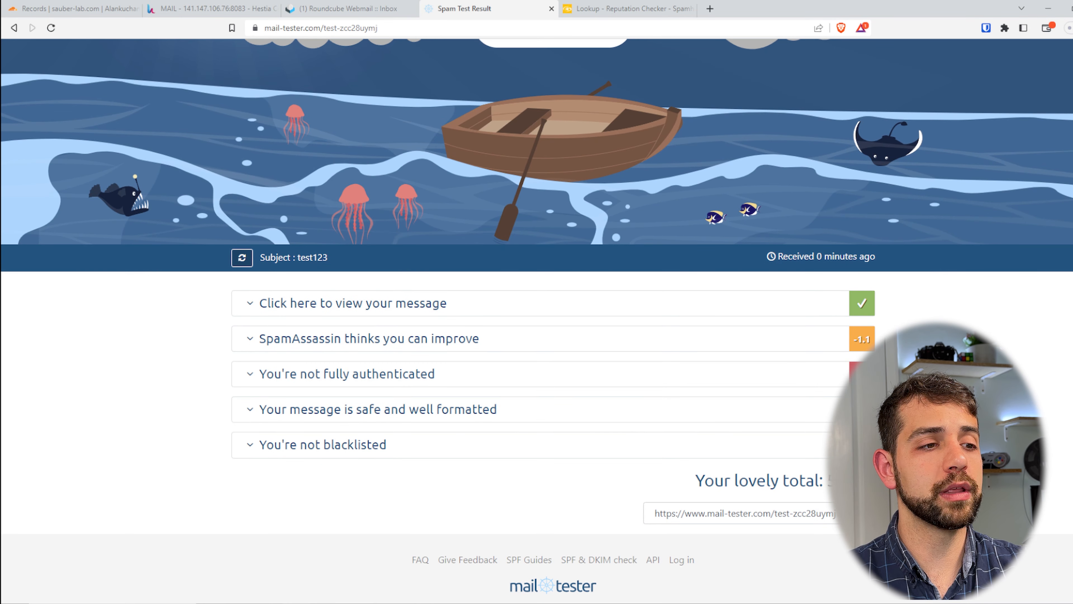
drag(197, 301, 249, 348)
click(249, 348)
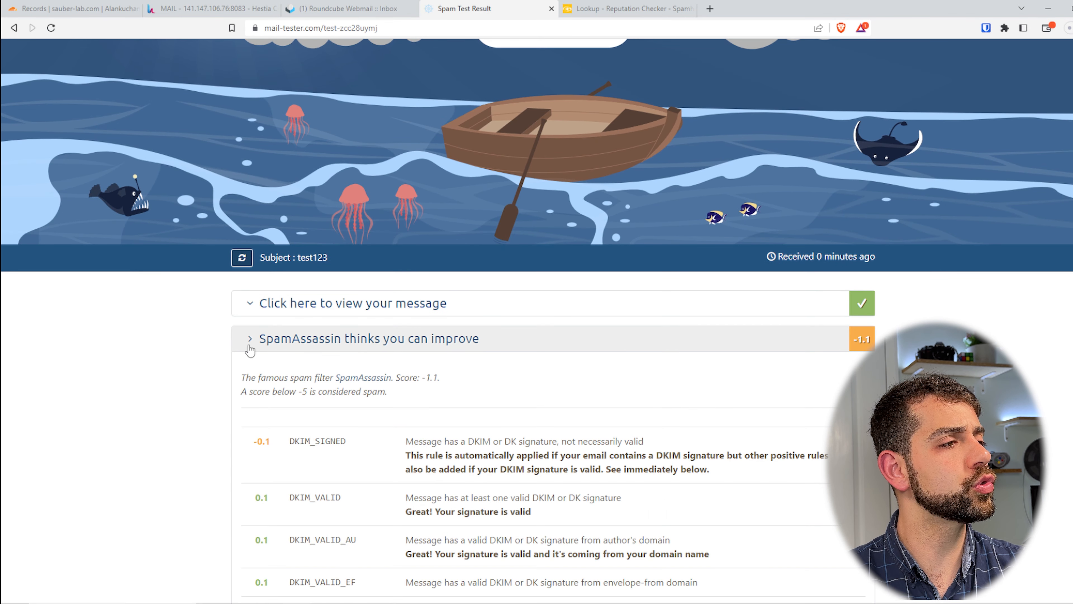
scroll(258, 376, down, 1)
scroll(257, 378, down, 5)
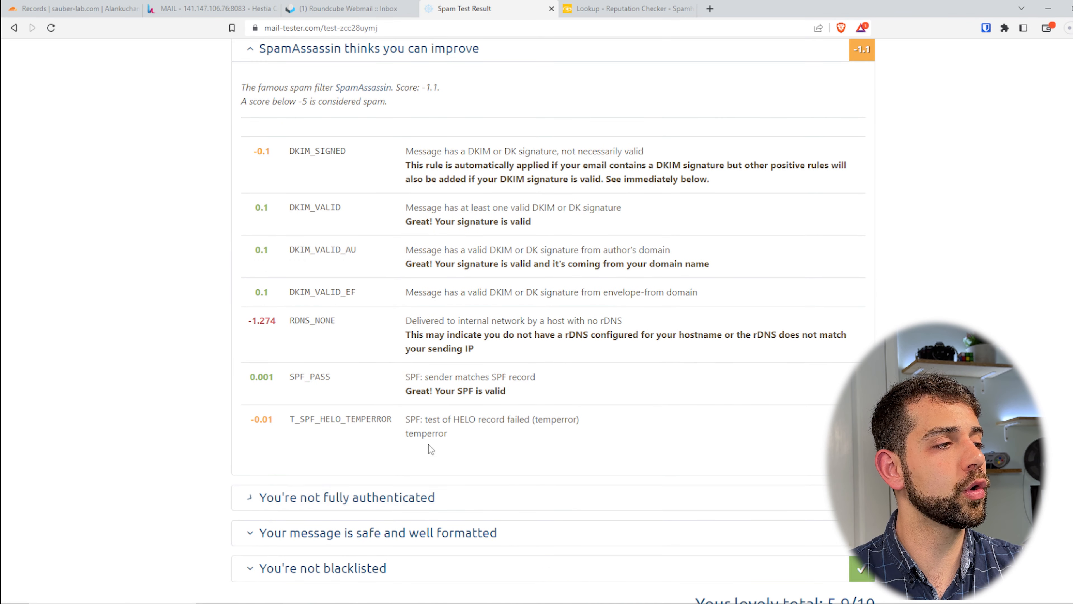
click(247, 500)
scroll(581, 222, down, 6)
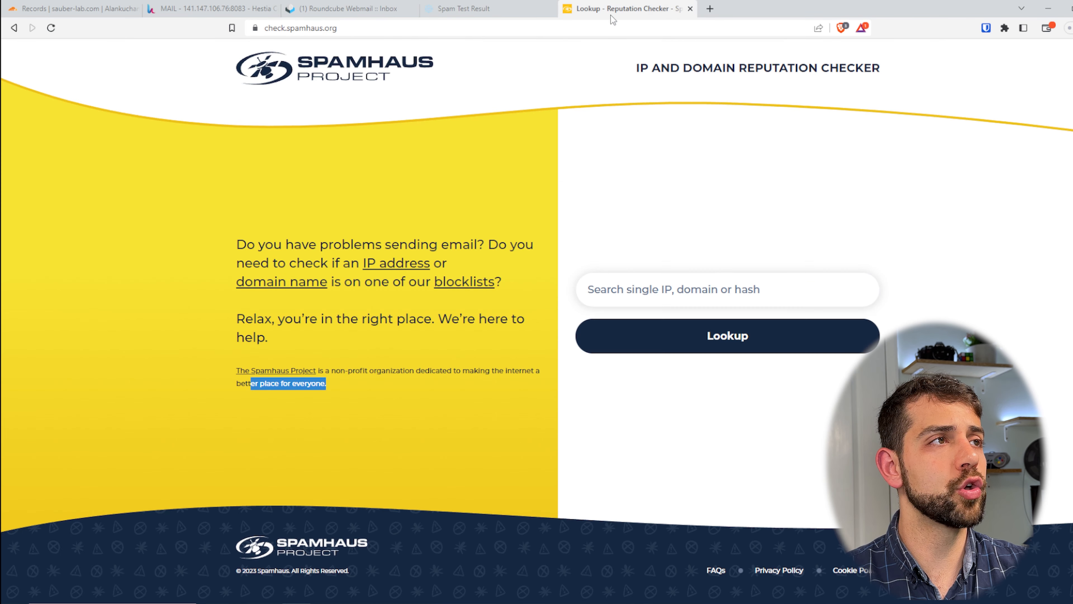
Copy the server IP 141.147.106.76 from the Hestia address and look it up in the Spamhaus reputation checker
click(606, 7)
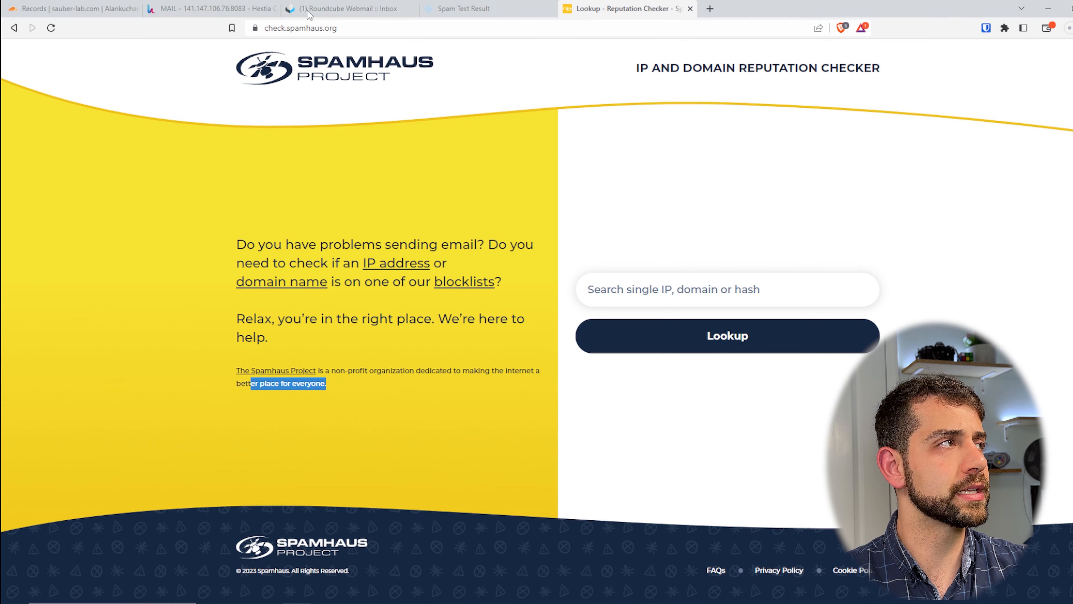
click(230, 8)
drag(341, 28, 389, 28)
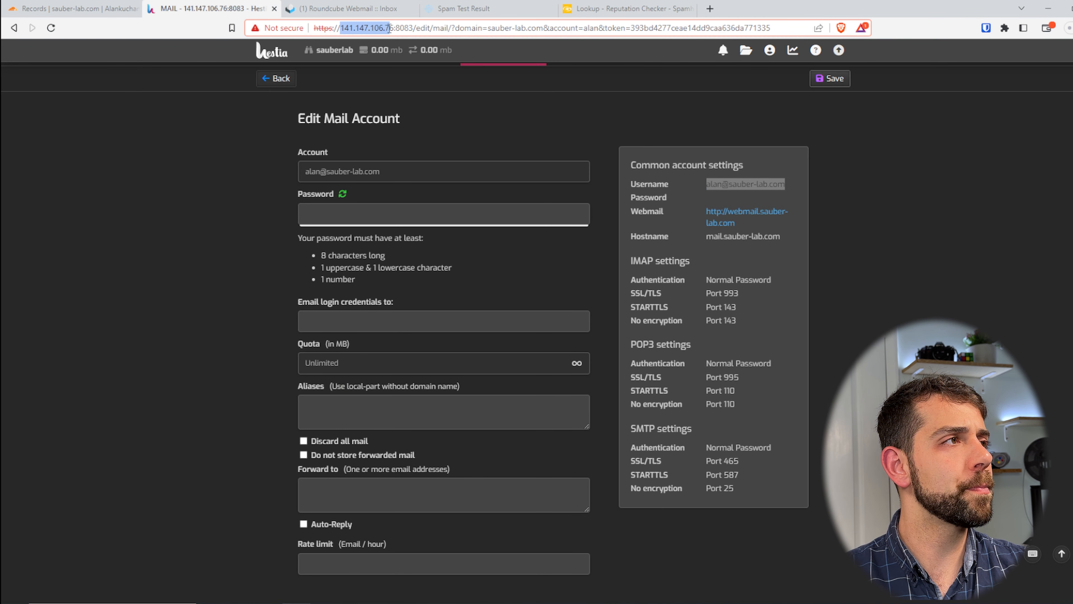
key(ctrl+c)
click(625, 9)
click(659, 290)
key(ctrl+v)
click(781, 343)
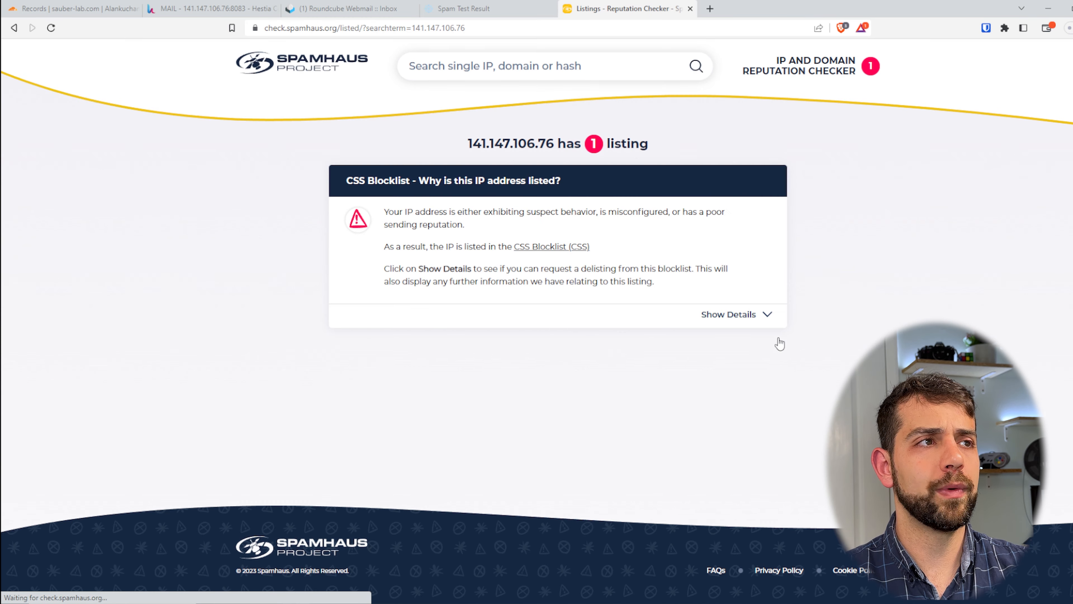
Expand the CSS Blocklist listing's details and read the listing reasons, suggested fixes and removal request section
mouse_move(570, 248)
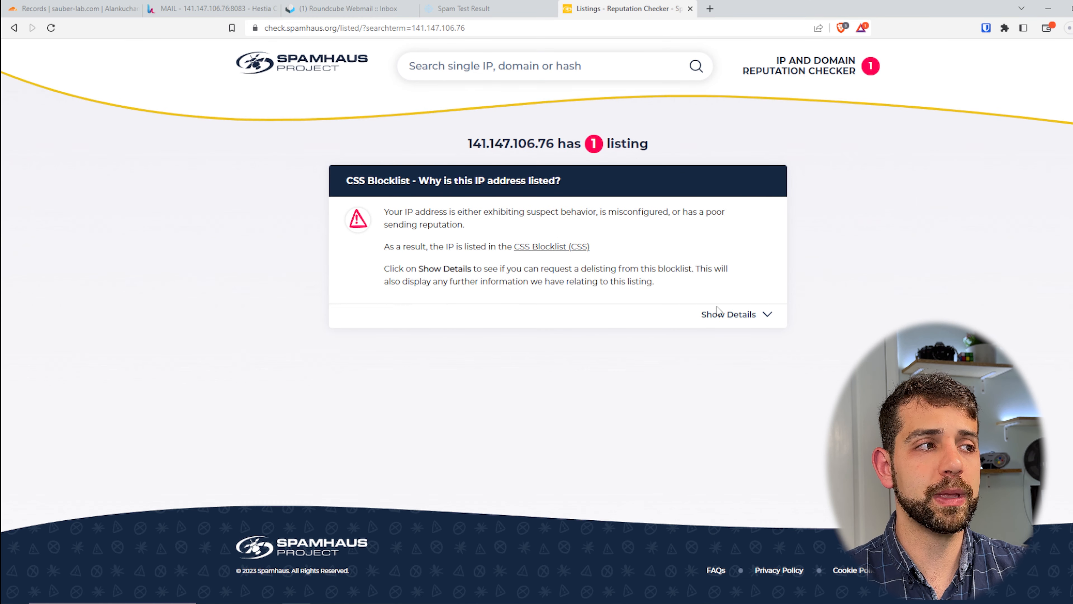
click(751, 318)
scroll(619, 323, down, 5)
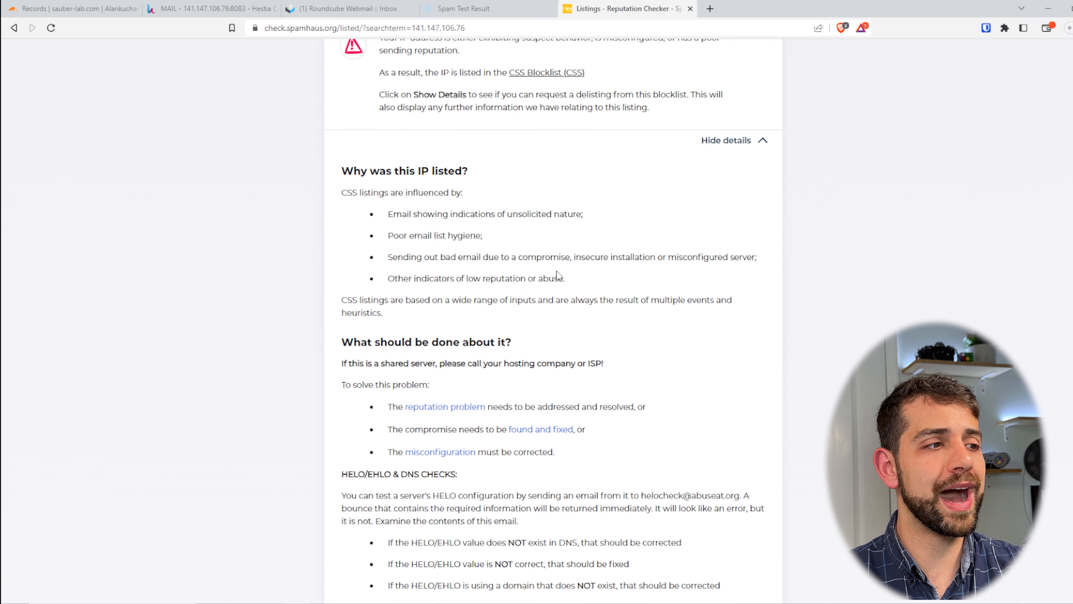
scroll(560, 352, down, 1)
scroll(548, 356, down, 10)
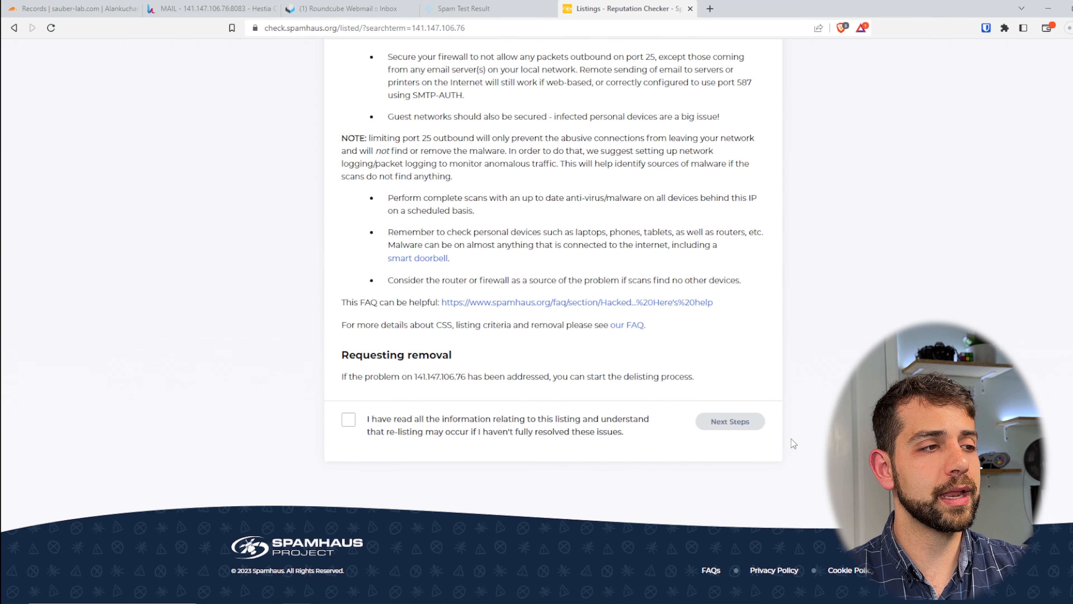
drag(417, 376, 673, 378)
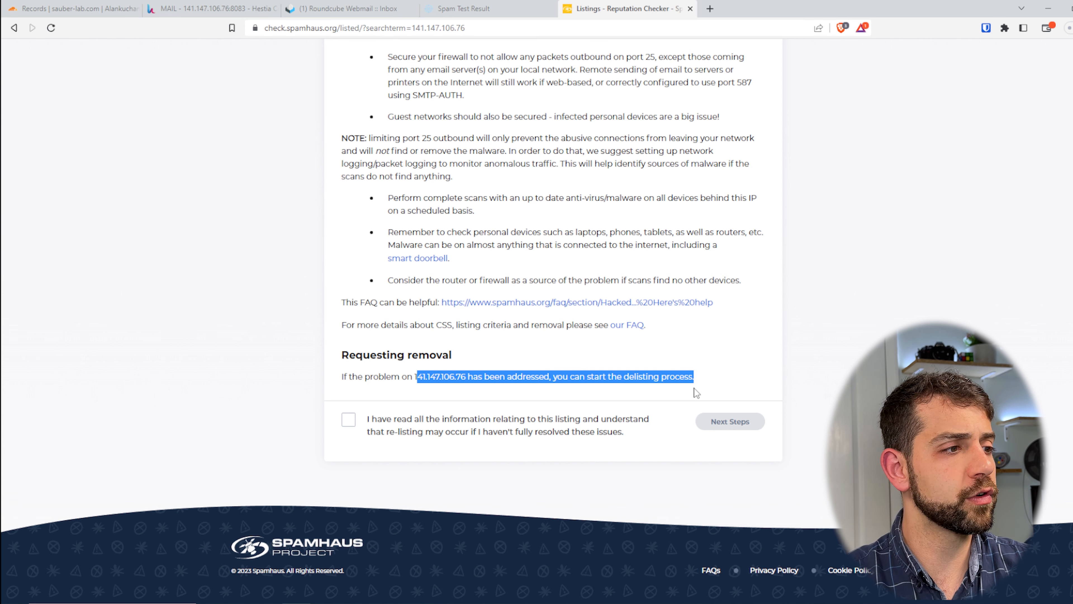
scroll(146, 467, up, 15)
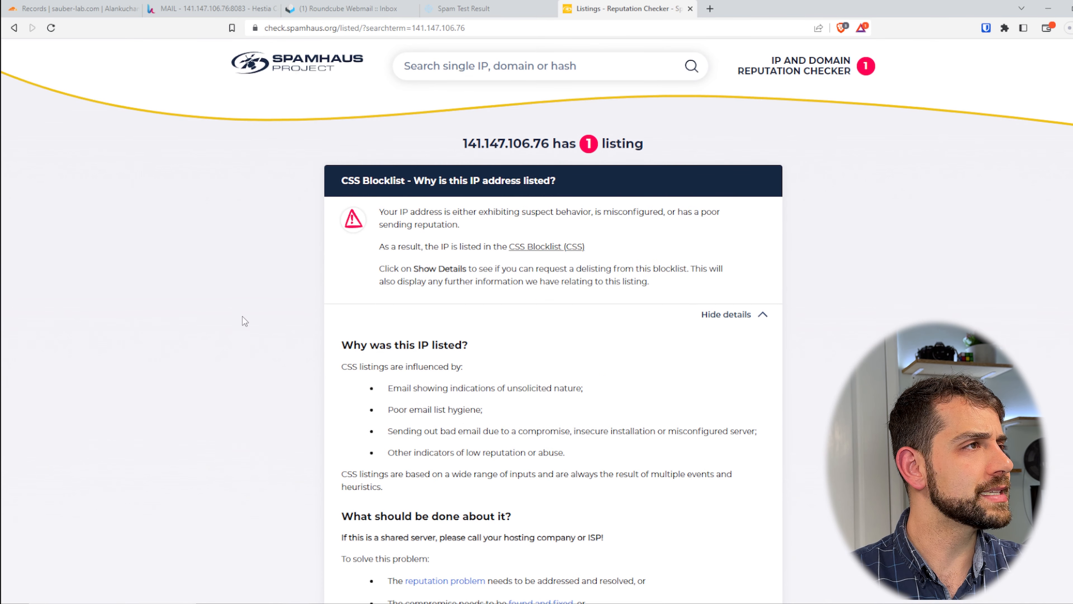
Go back to the Spamhaus lookup page and check the reputation of sauber-lab.com
click(14, 27)
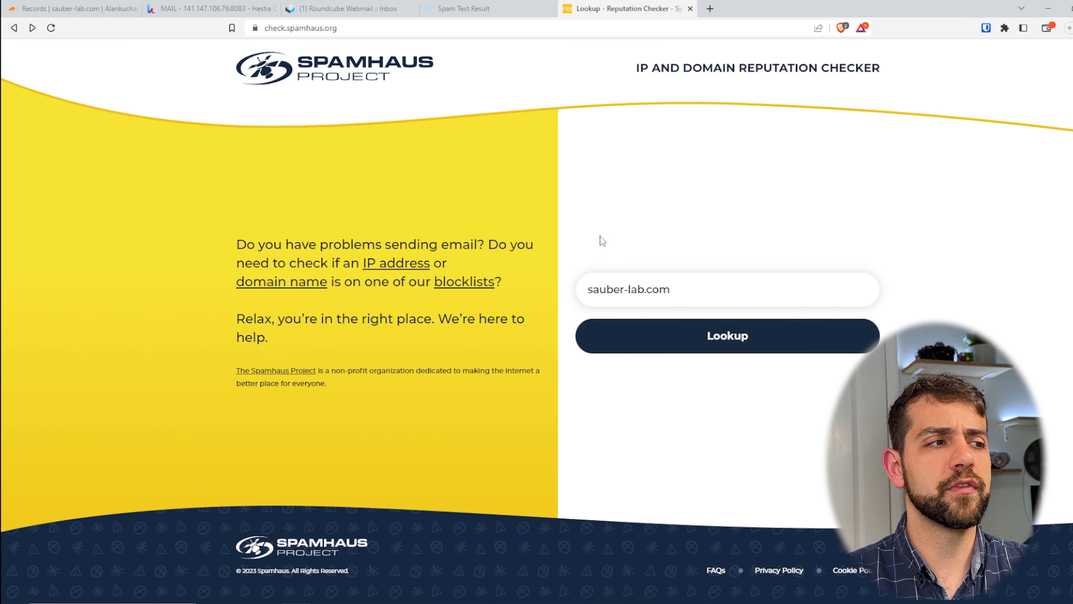
click(648, 336)
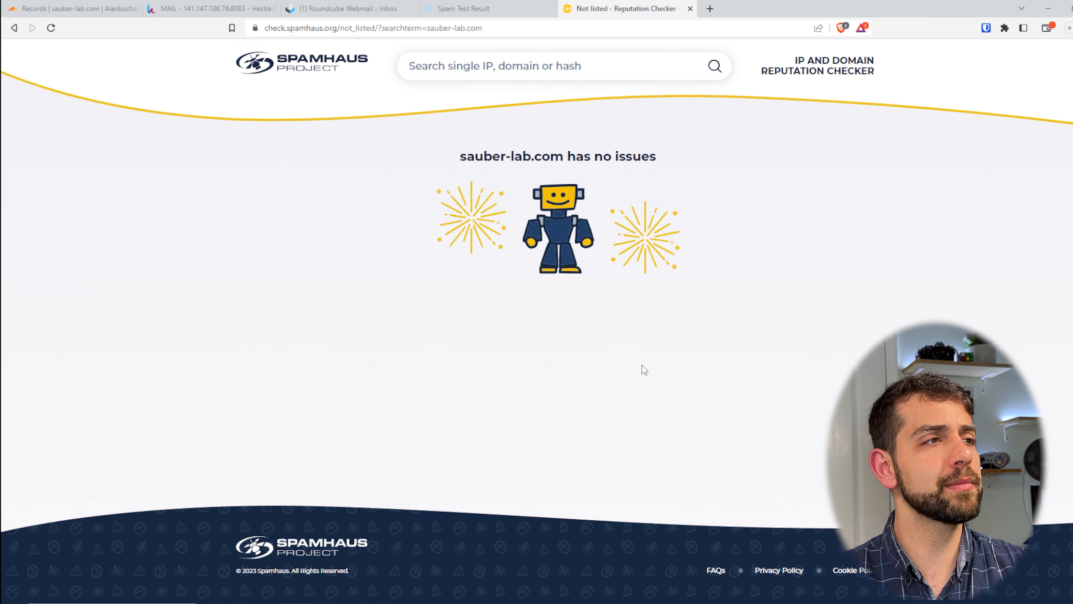